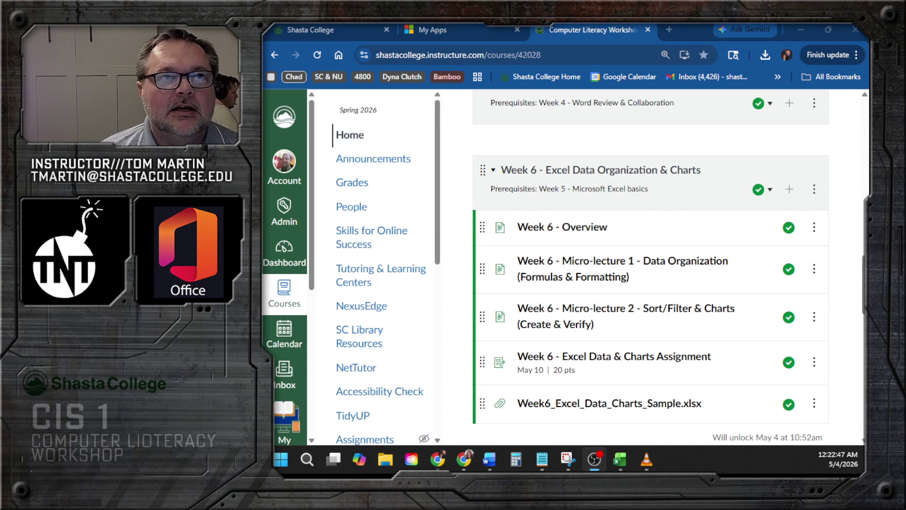
{"action": "left_click", "coordinate": [333, 35]}
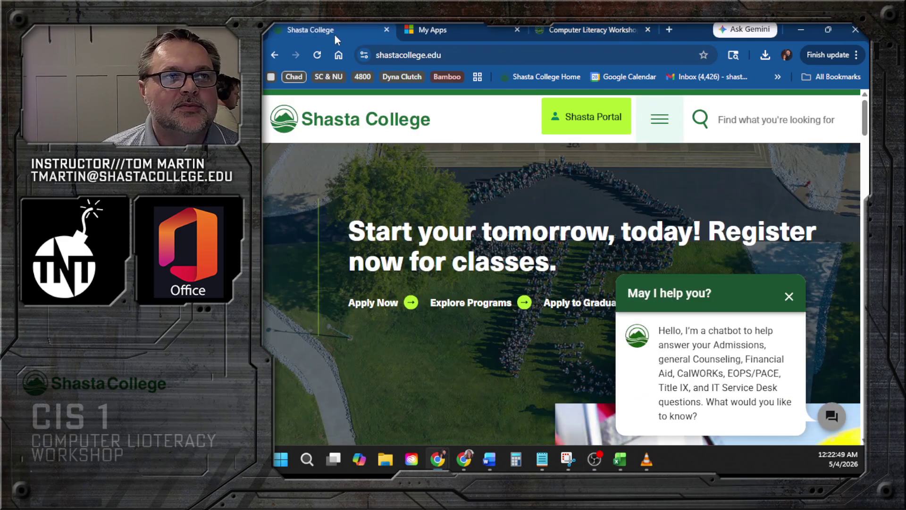
{"action": "left_click", "coordinate": [455, 27]}
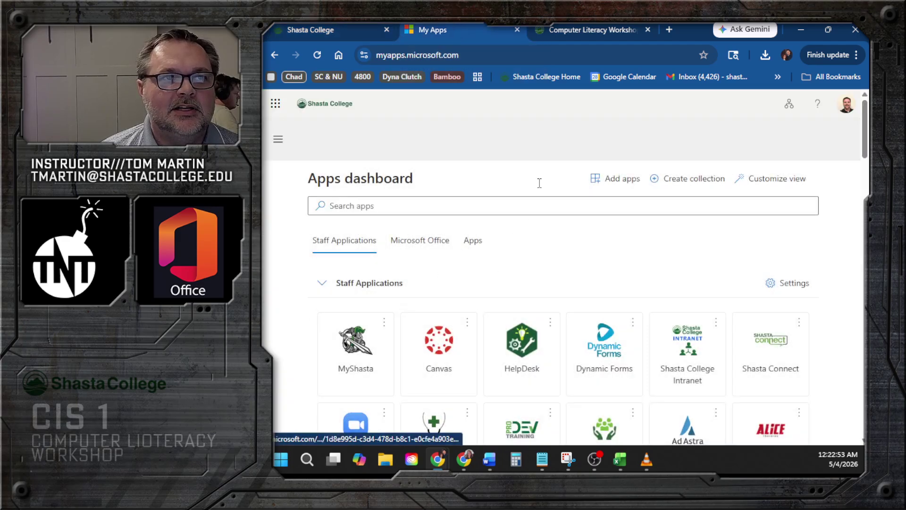
{"action": "left_click", "coordinate": [586, 29]}
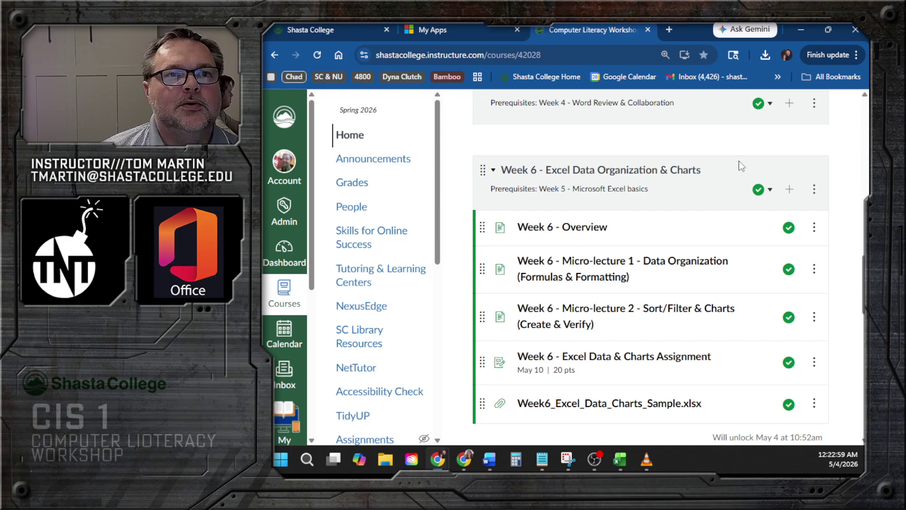
- Open Week6_Excel_Data_Charts_Sample.xlsx from the Week 6 course module and download it
{"action": "scroll", "coordinate": [741, 166], "scroll_direction": "down", "scroll_amount": 2}
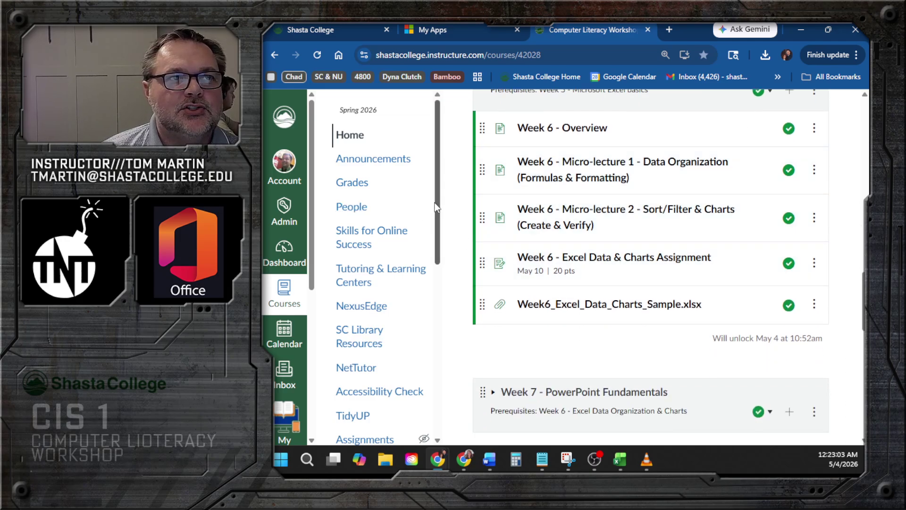
{"action": "scroll", "coordinate": [442, 196], "scroll_direction": "down", "scroll_amount": 1}
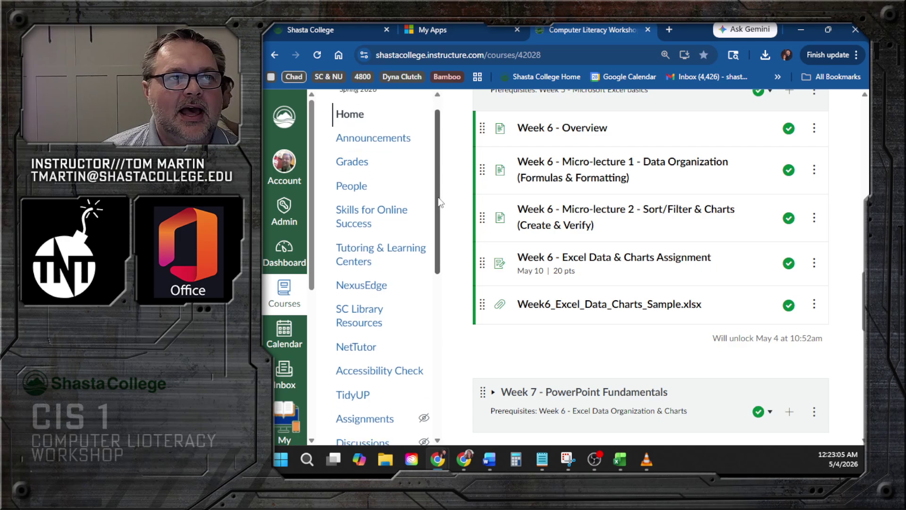
{"action": "scroll", "coordinate": [783, 281], "scroll_direction": "up", "scroll_amount": 2}
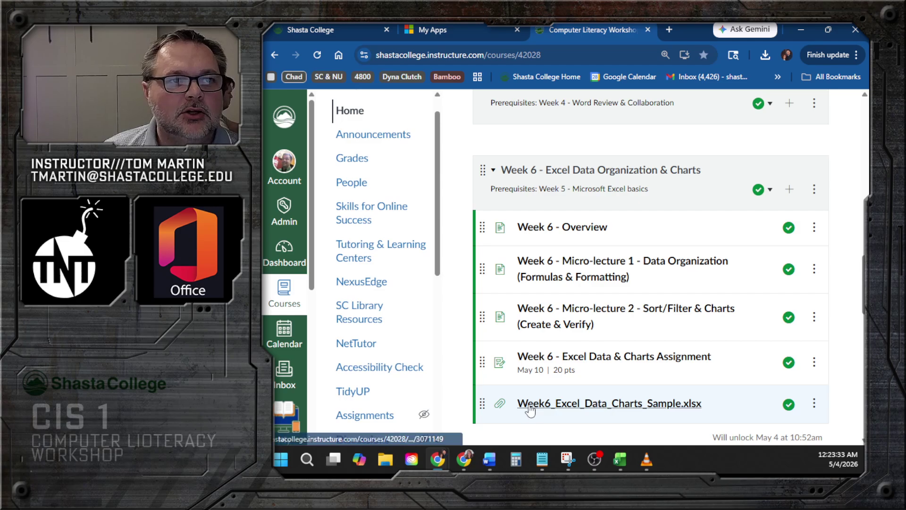
{"action": "left_click", "coordinate": [568, 413]}
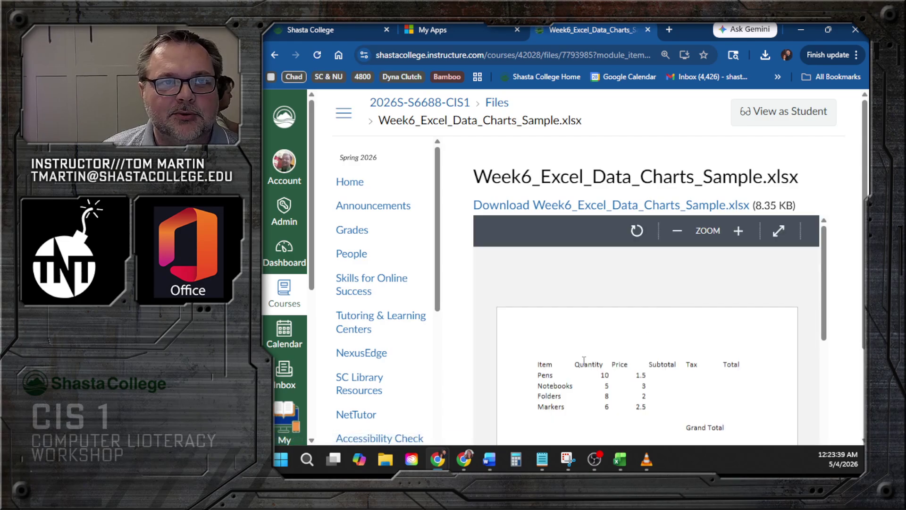
{"action": "left_click", "coordinate": [575, 211]}
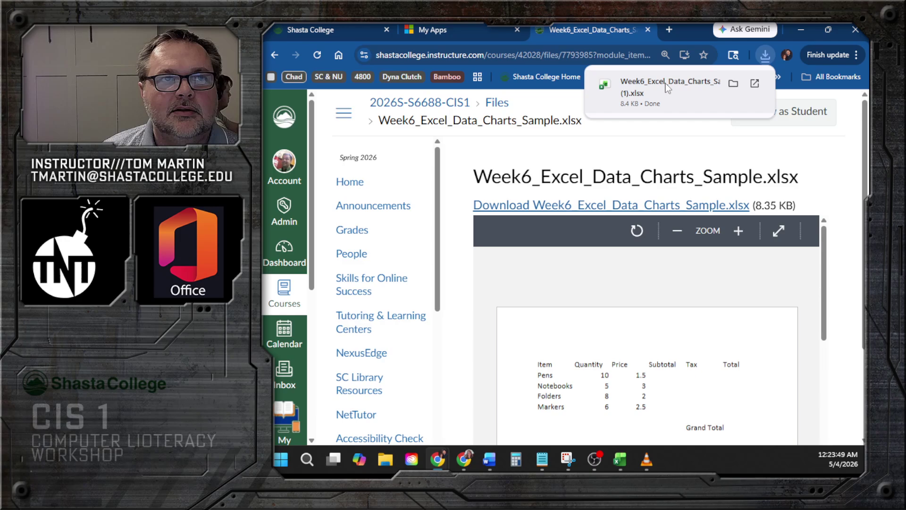
- Switch to the My Apps dashboard and launch OneDrive from the Microsoft 365 apps
{"action": "left_click", "coordinate": [449, 30]}
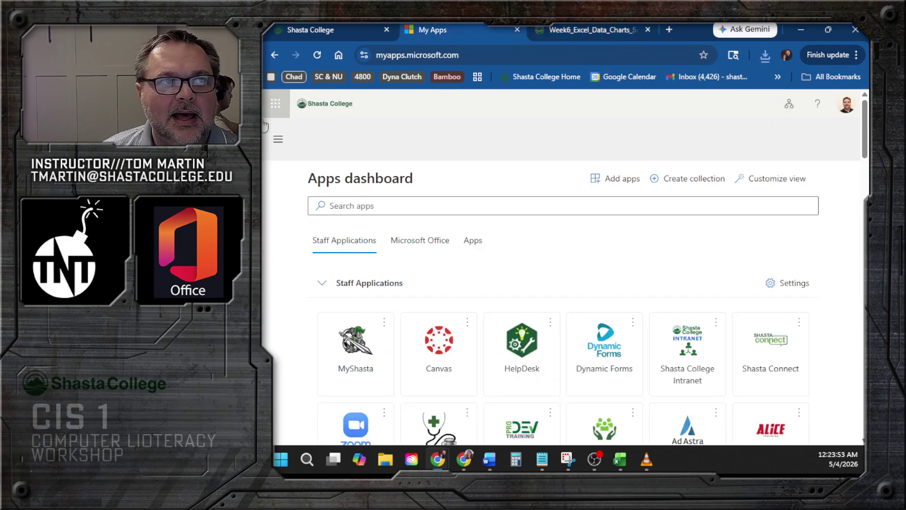
{"action": "left_click", "coordinate": [276, 103]}
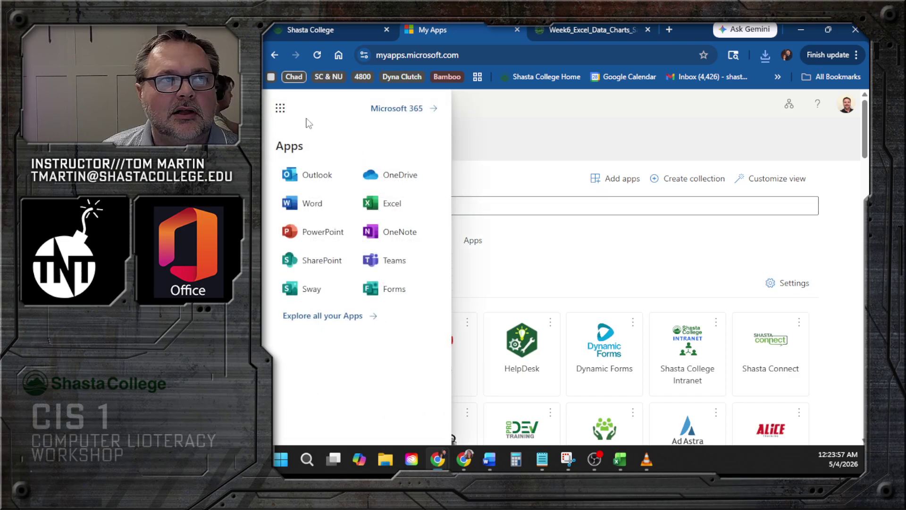
{"action": "left_click", "coordinate": [489, 136]}
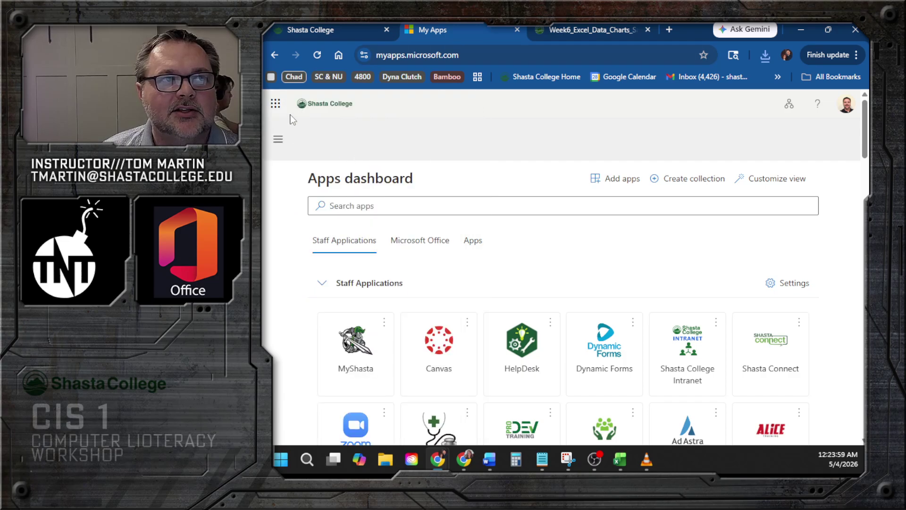
{"action": "left_click", "coordinate": [275, 104]}
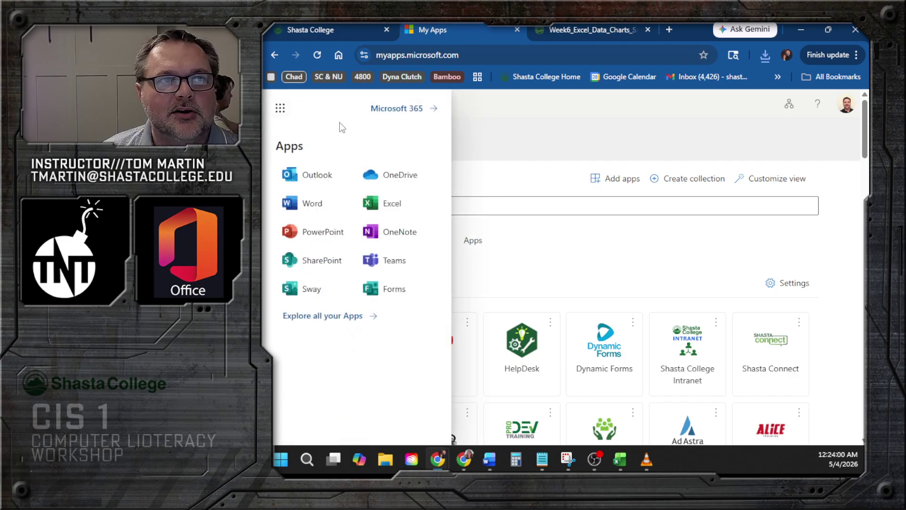
{"action": "left_click", "coordinate": [392, 183]}
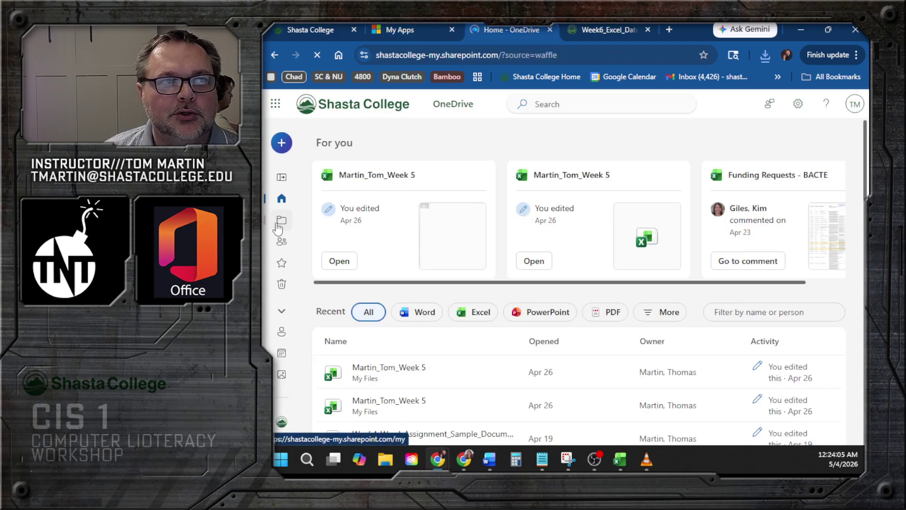
- Go to My files, decline the sign-in request and open the CIS 1 Spring 2026 folder
{"action": "left_click", "coordinate": [278, 224]}
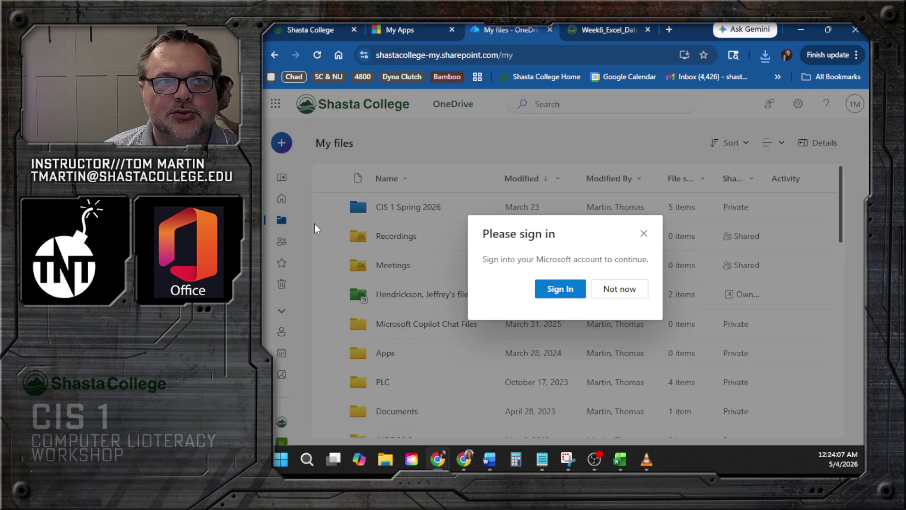
{"action": "left_click", "coordinate": [618, 298]}
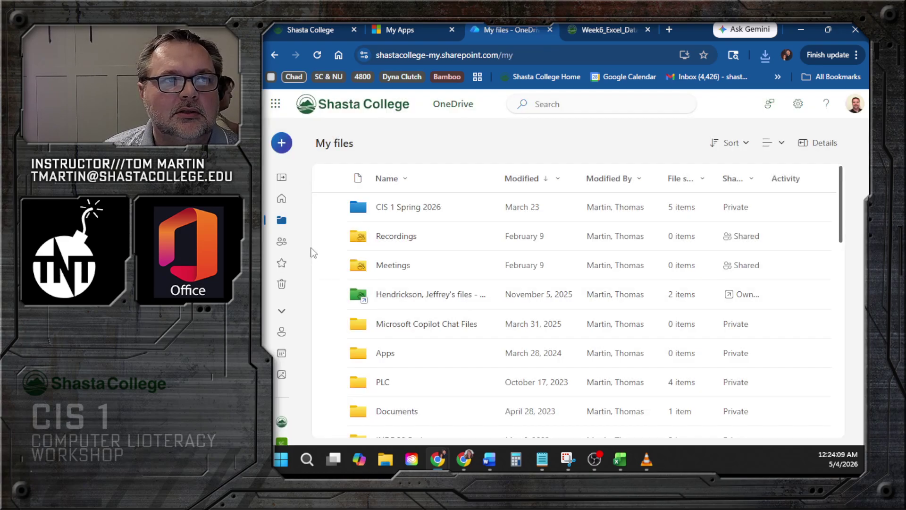
{"action": "left_click", "coordinate": [400, 215]}
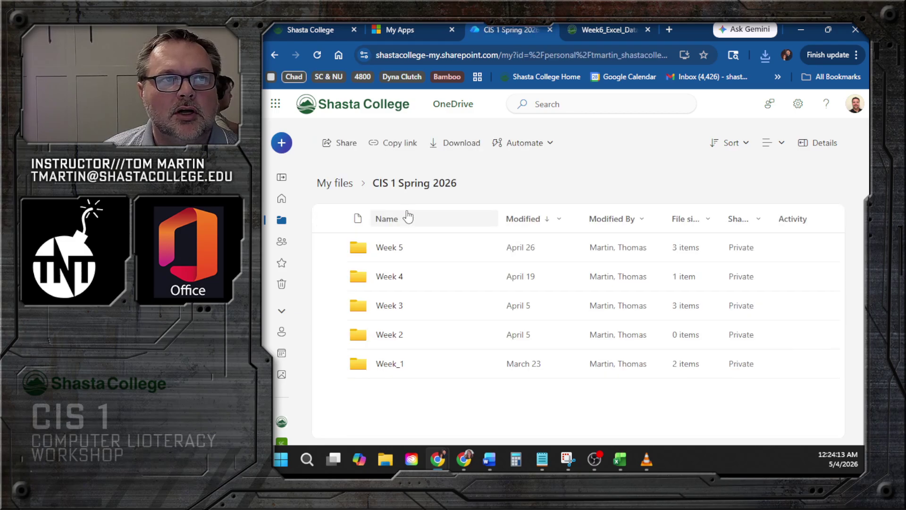
- Create a folder named Week 6 inside CIS 1 Spring 2026 and open it
{"action": "left_click", "coordinate": [279, 145]}
{"action": "left_click", "coordinate": [314, 151]}
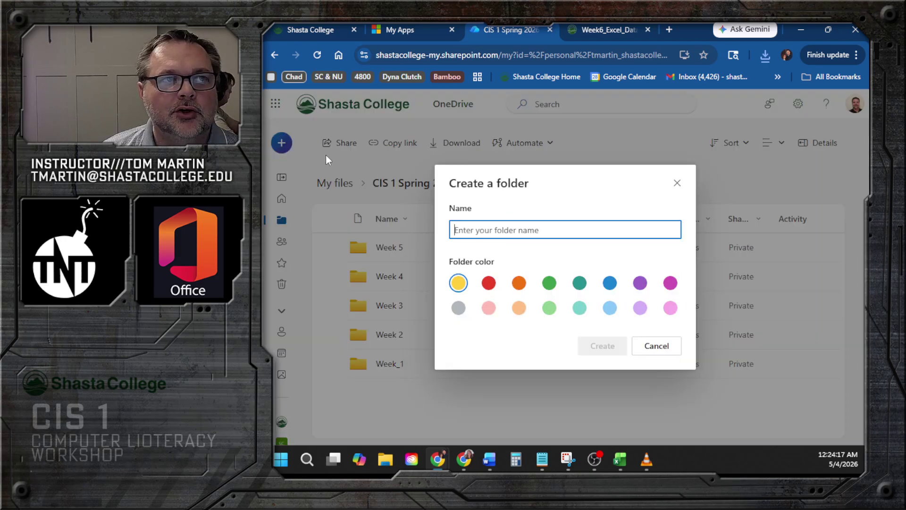
{"action": "type", "text": "We"}
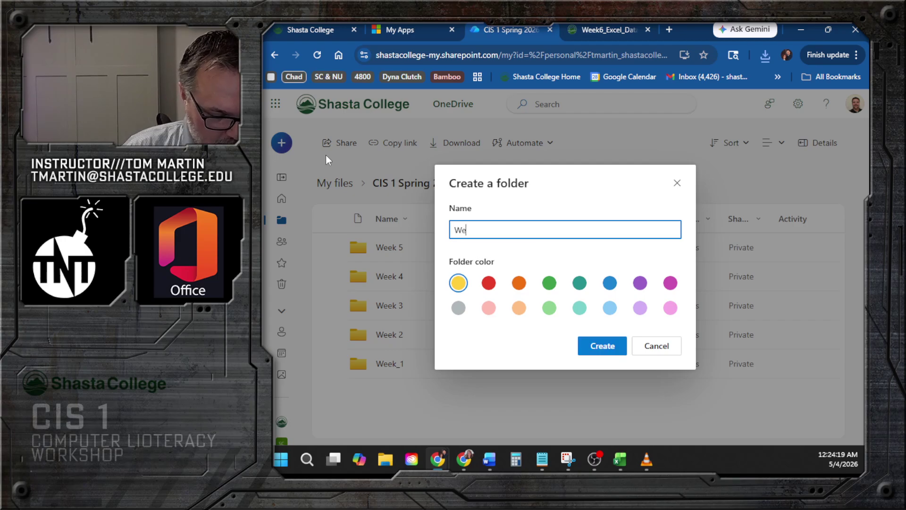
{"action": "type", "text": "ek 6"}
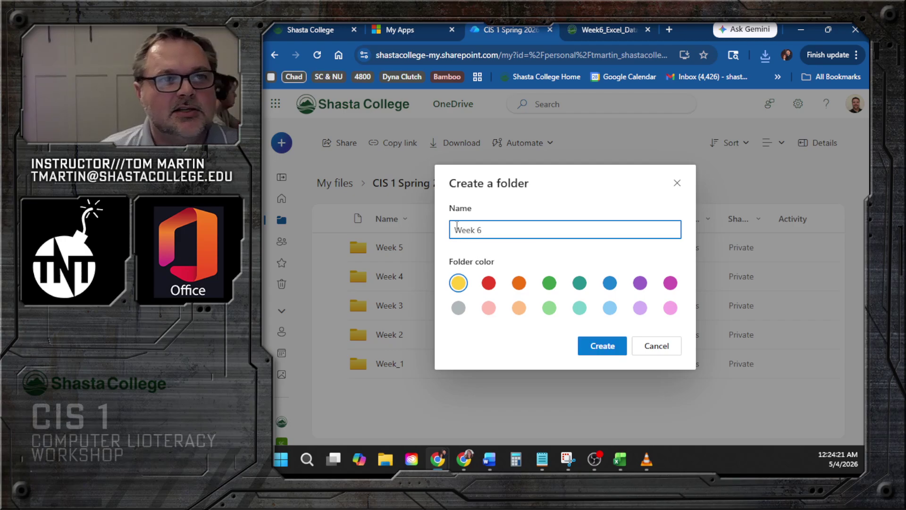
{"action": "left_click", "coordinate": [606, 355]}
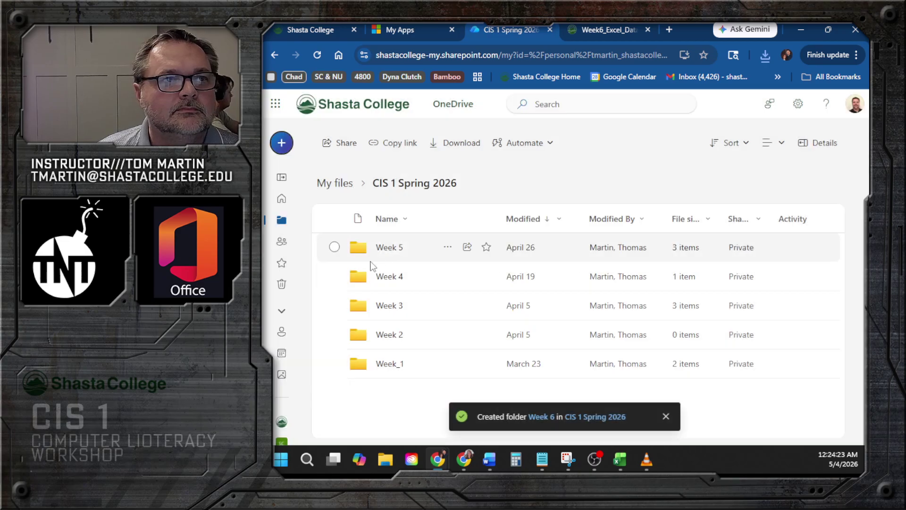
{"action": "double_click", "coordinate": [391, 252]}
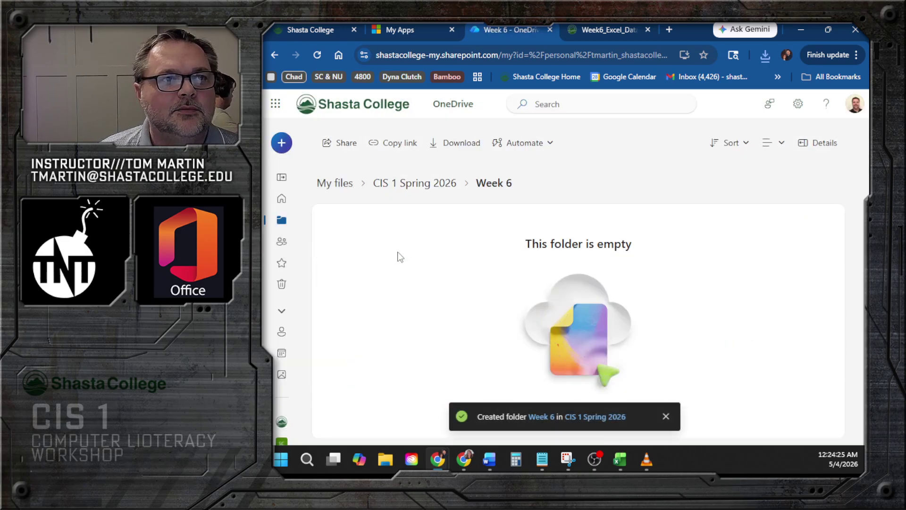
- Upload Week6_Excel_Data_Charts_Sample (1).xlsx from Downloads into the Week 6 folder
{"action": "left_click", "coordinate": [281, 143]}
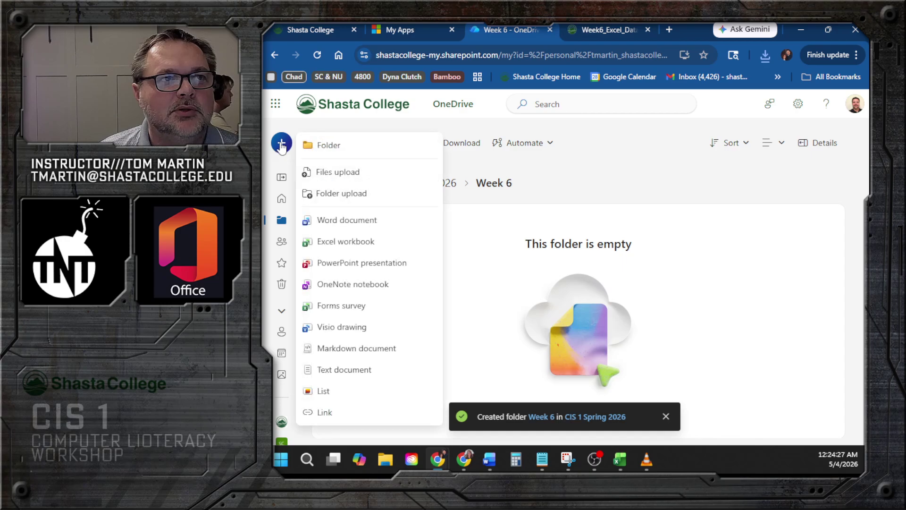
{"action": "left_click", "coordinate": [337, 173]}
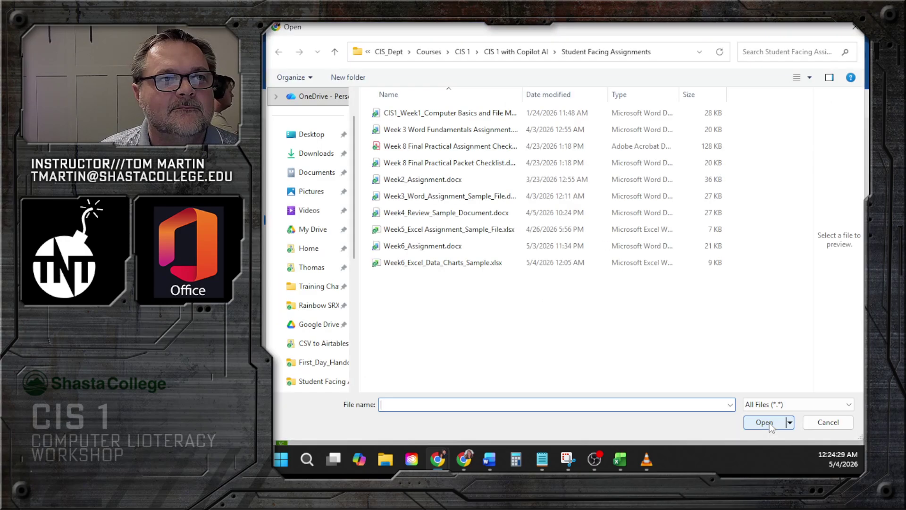
{"action": "left_click", "coordinate": [315, 156]}
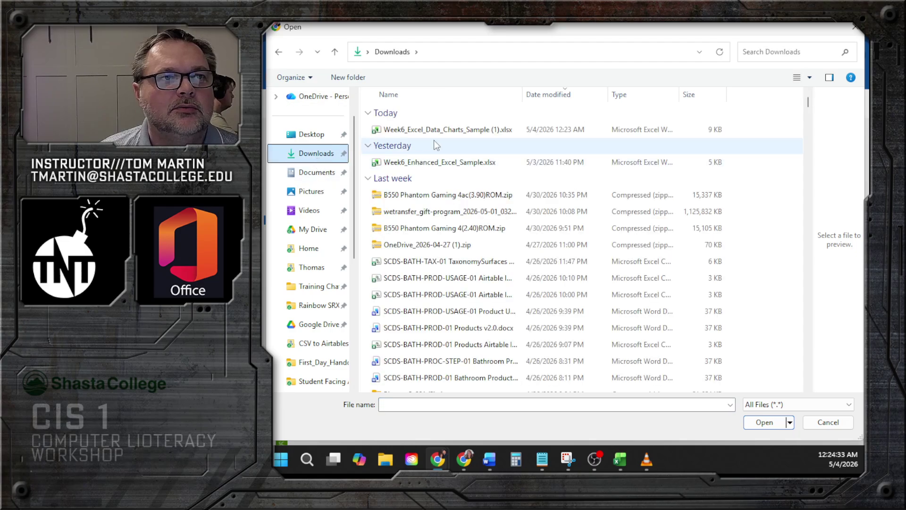
{"action": "left_click_drag", "start_coordinate": [434, 133], "coordinate": [431, 134]}
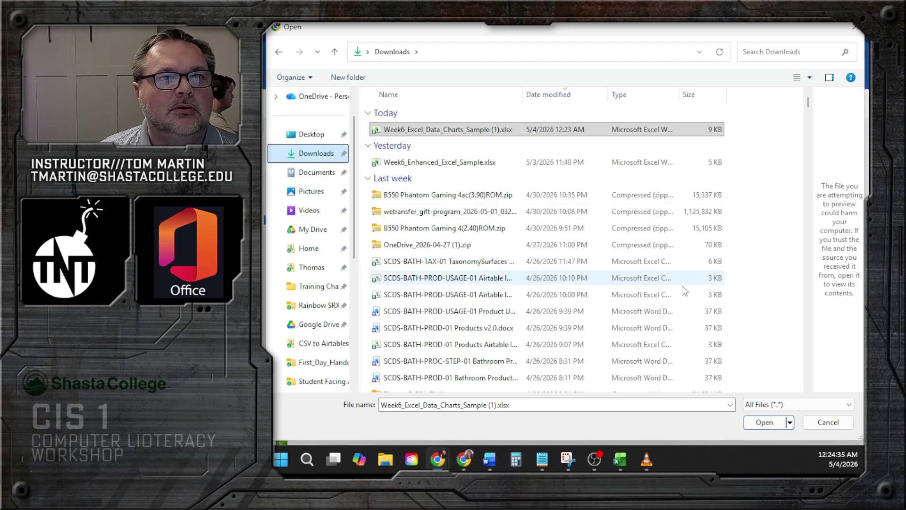
{"action": "left_click", "coordinate": [765, 422]}
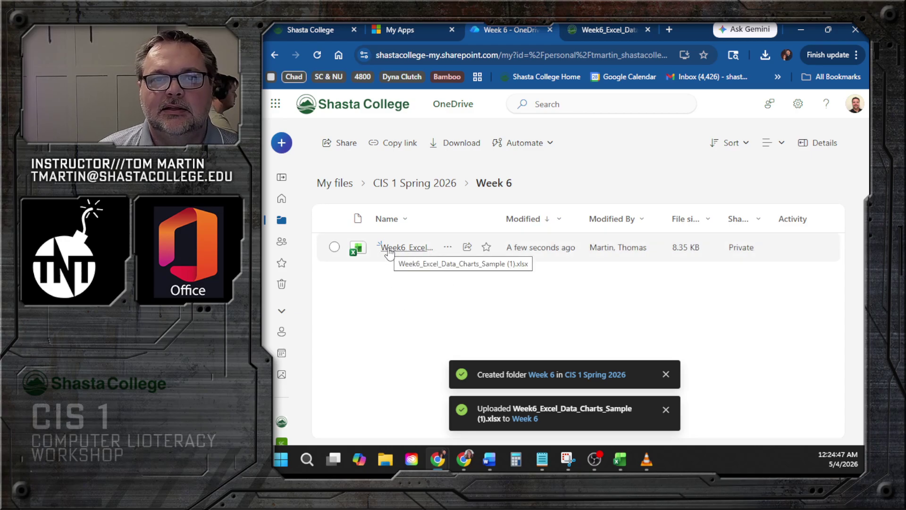
- Open the uploaded sample workbook in Excel for the web and maximize the browser window
{"action": "mouse_move", "coordinate": [389, 253]}
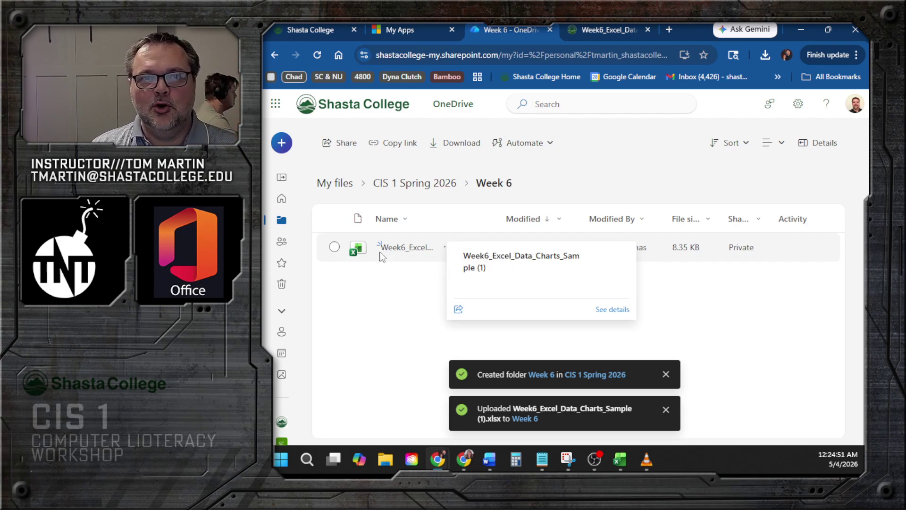
{"action": "left_click", "coordinate": [394, 251]}
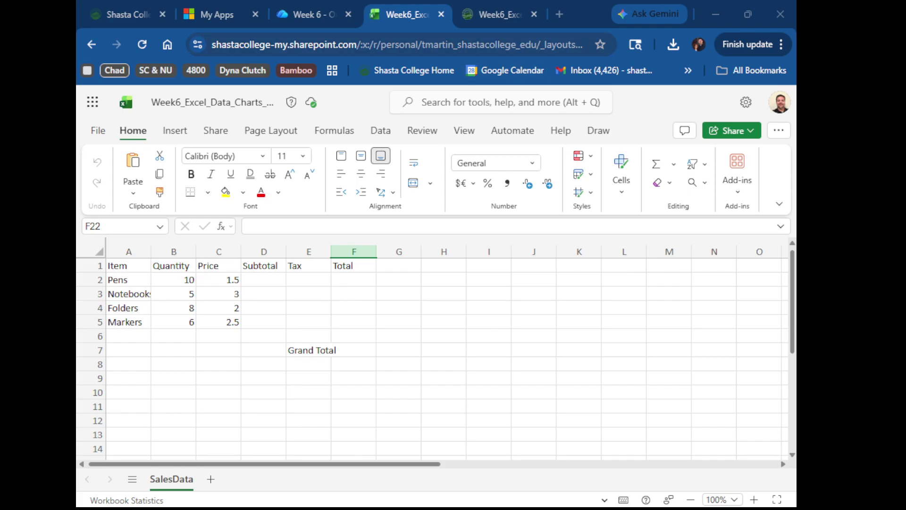
{"action": "key", "text": "ctrl+w"}
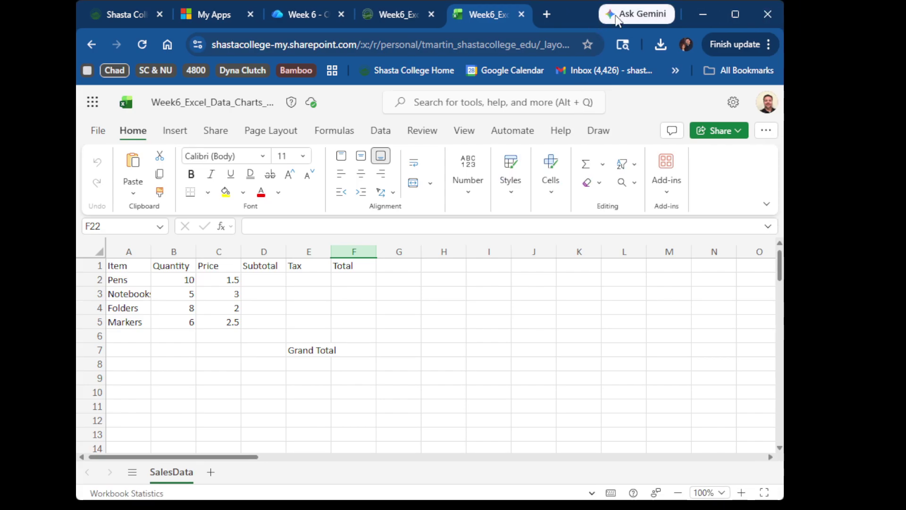
{"action": "double_click", "coordinate": [588, 5]}
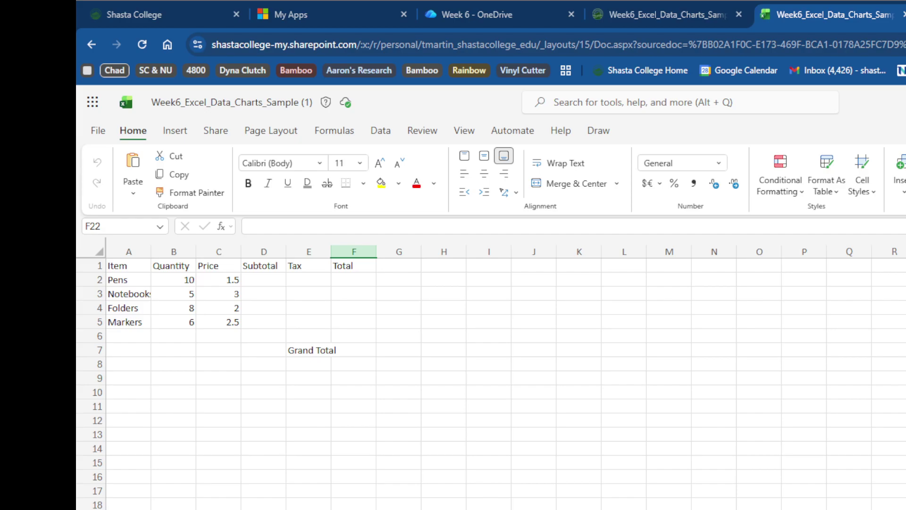
- Insert one blank column to the left of column A in the SalesData sheet
{"action": "right_click", "coordinate": [127, 252]}
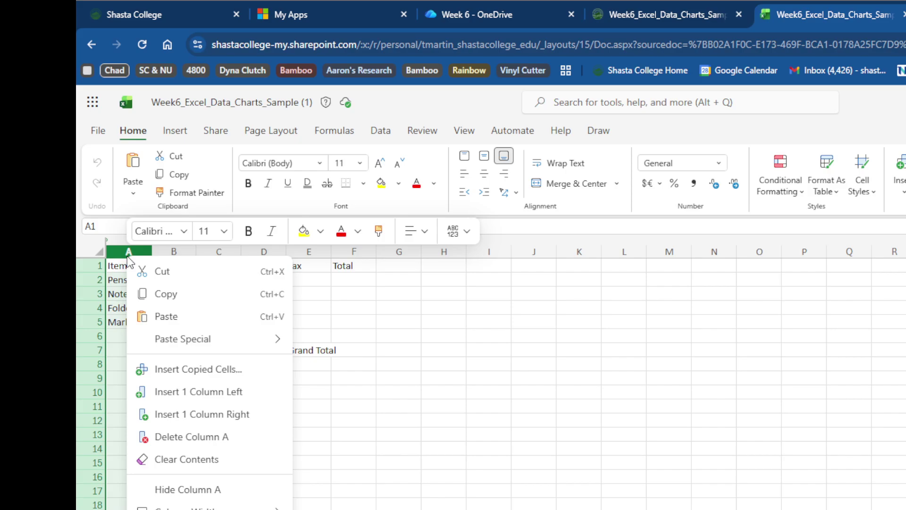
{"action": "left_click", "coordinate": [195, 398]}
{"action": "left_click", "coordinate": [257, 475]}
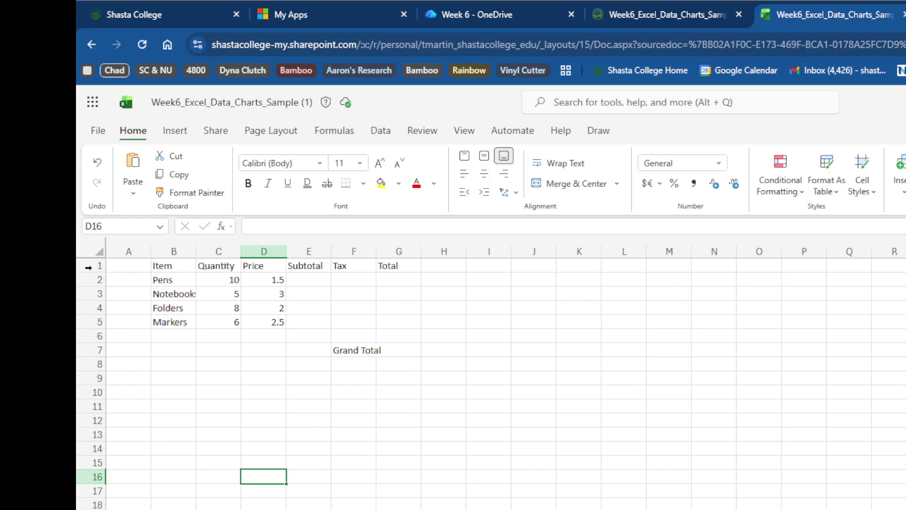
- Insert one blank row above row 1, over the table headings
{"action": "left_click", "coordinate": [87, 267]}
{"action": "right_click", "coordinate": [87, 267]}
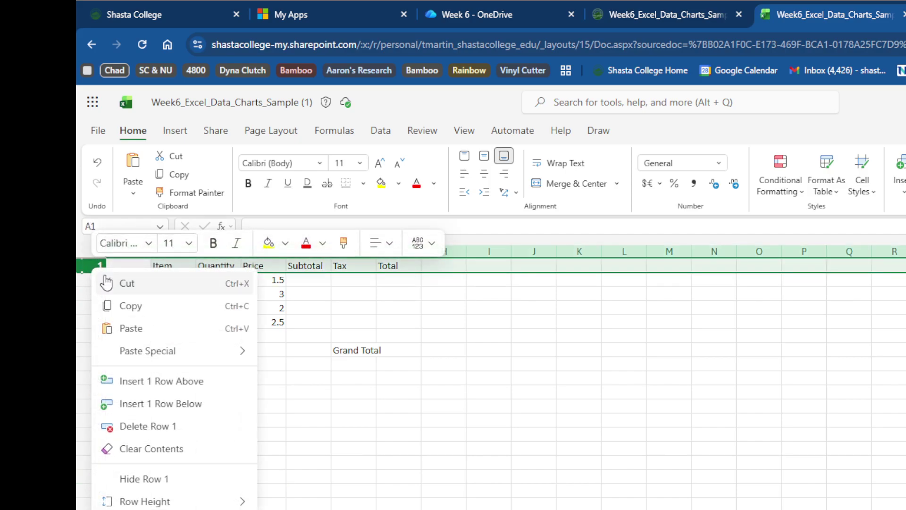
{"action": "left_click", "coordinate": [142, 381]}
{"action": "left_click", "coordinate": [352, 464]}
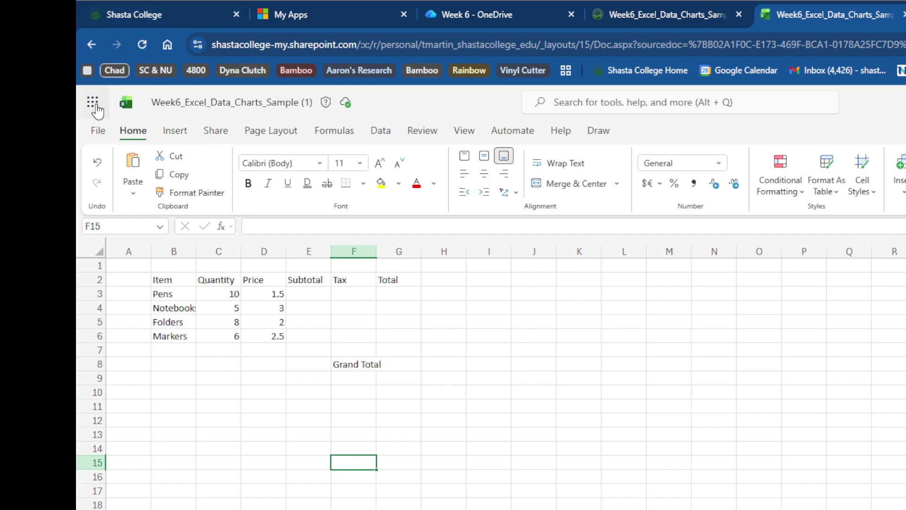
- Open the print preview of the SalesData sheet to check its layout and return to the workbook
{"action": "left_click", "coordinate": [98, 131]}
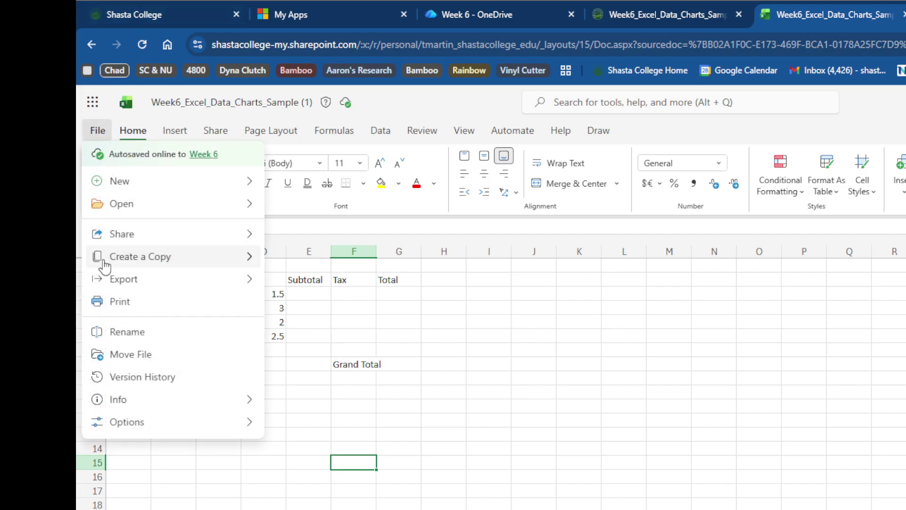
{"action": "left_click", "coordinate": [115, 304]}
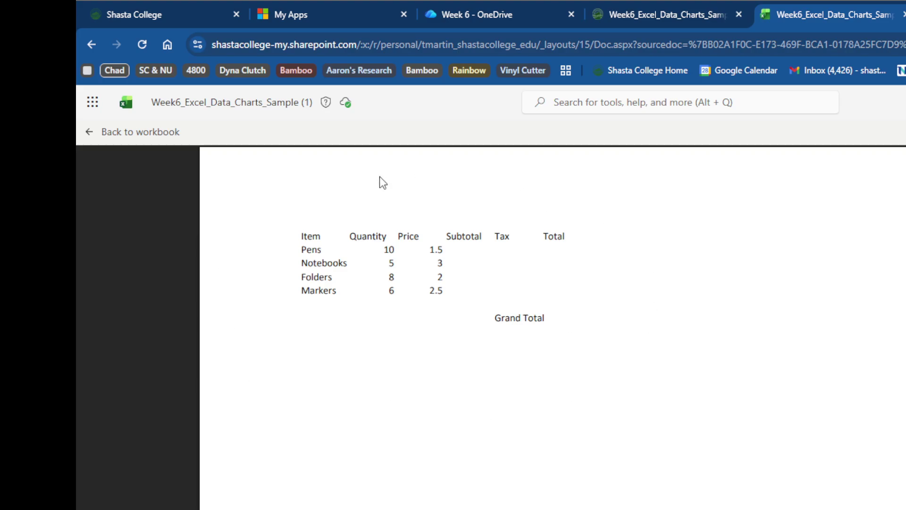
{"action": "left_click", "coordinate": [90, 133]}
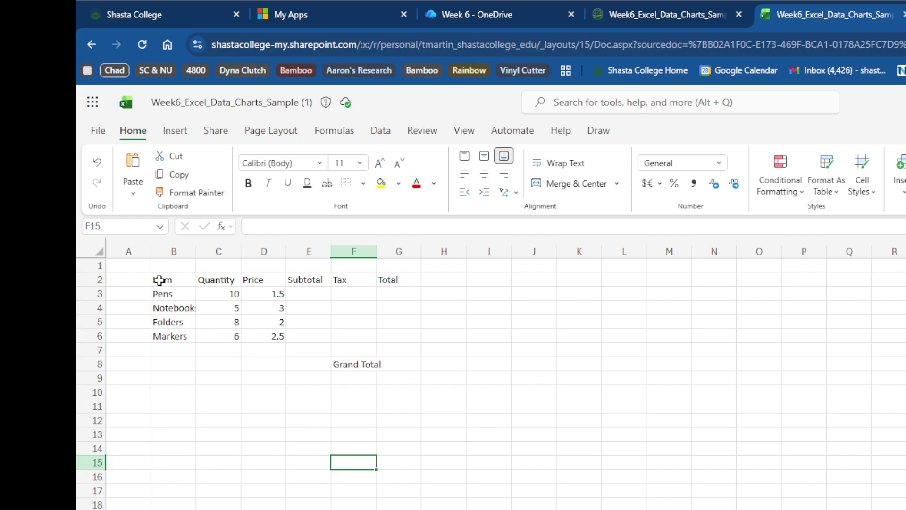
- Apply all borders to the table range B2:G7 and to the Grand Total cells F8:G8
{"action": "left_click_drag", "start_coordinate": [160, 281], "coordinate": [381, 341]}
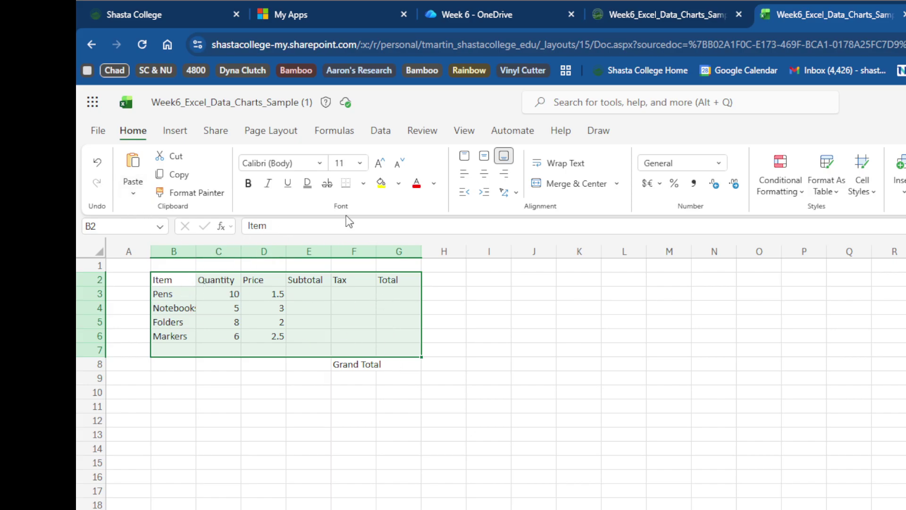
{"action": "left_click", "coordinate": [363, 184]}
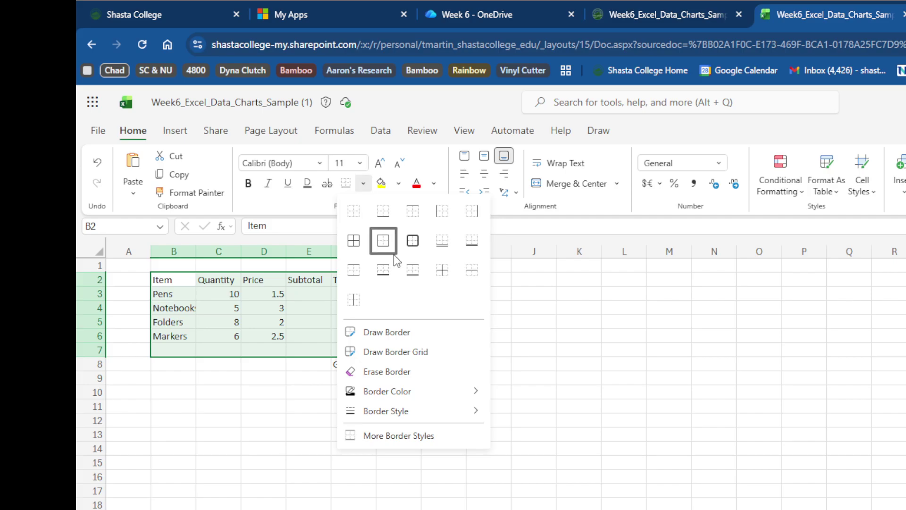
{"action": "left_click", "coordinate": [360, 245]}
{"action": "left_click", "coordinate": [255, 491]}
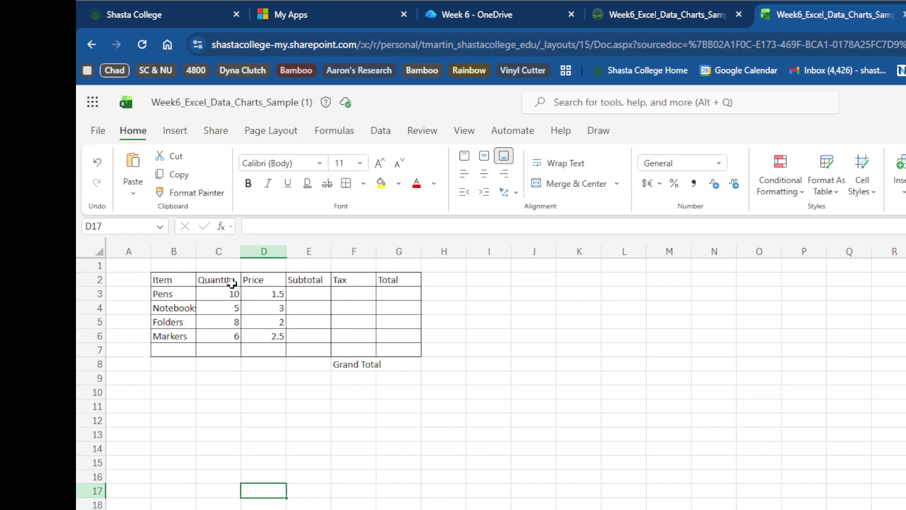
{"action": "left_click_drag", "start_coordinate": [353, 365], "coordinate": [392, 367]}
{"action": "left_click", "coordinate": [346, 183]}
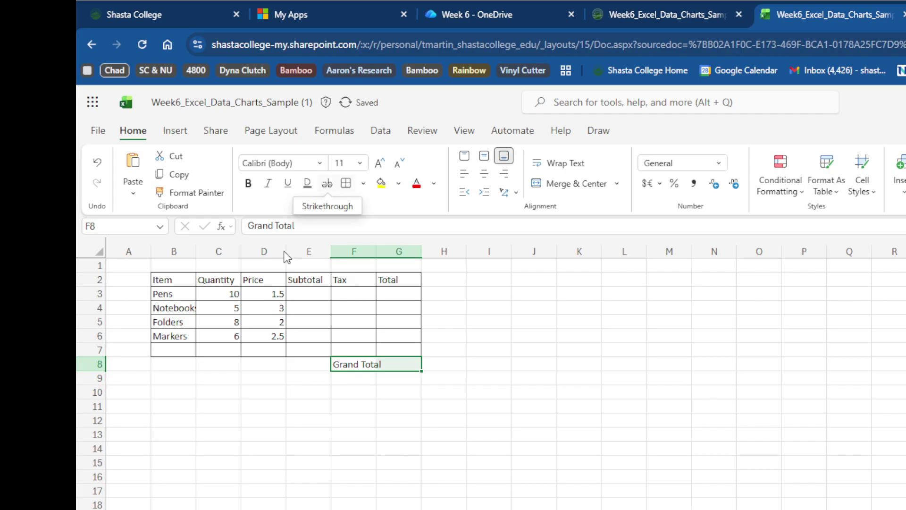
{"action": "left_click", "coordinate": [255, 488]}
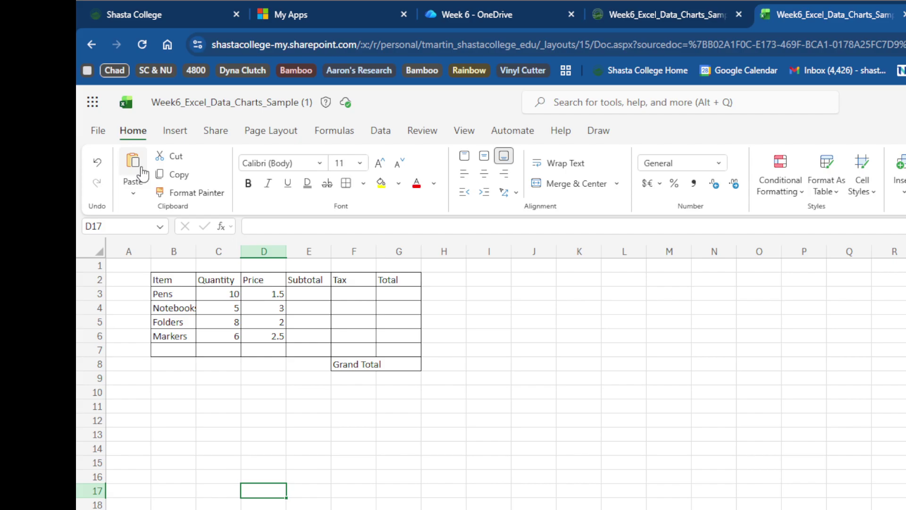
- Make the heading cells B2:G2 bold and put a thick outside border around them
{"action": "left_click", "coordinate": [181, 282]}
{"action": "left_click_drag", "start_coordinate": [181, 281], "coordinate": [394, 282]}
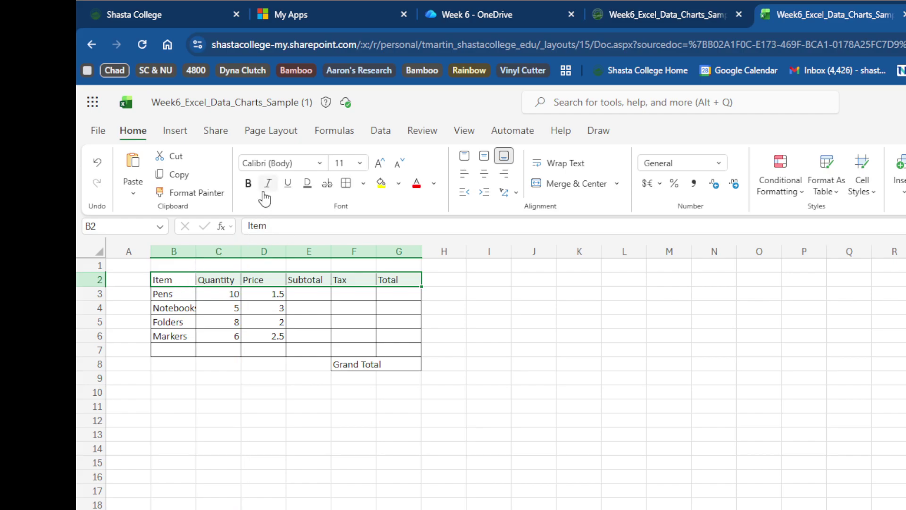
{"action": "left_click", "coordinate": [249, 184]}
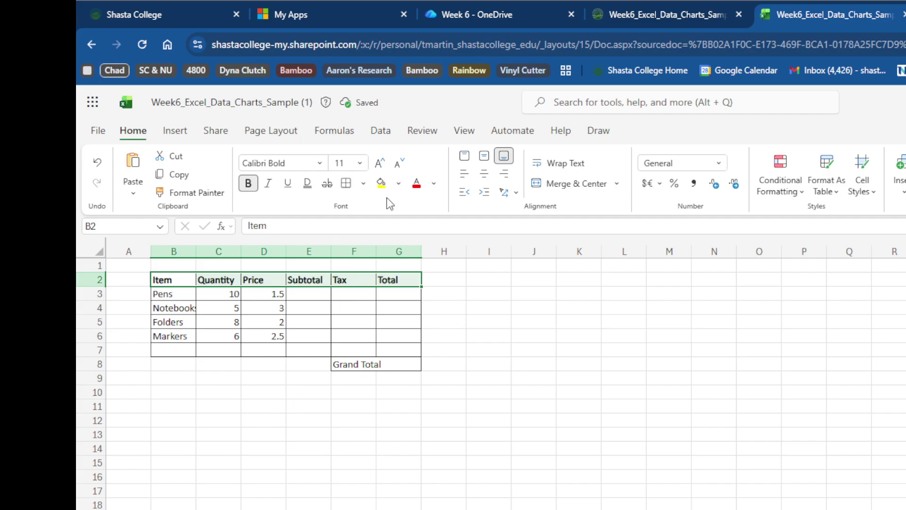
{"action": "left_click", "coordinate": [364, 185]}
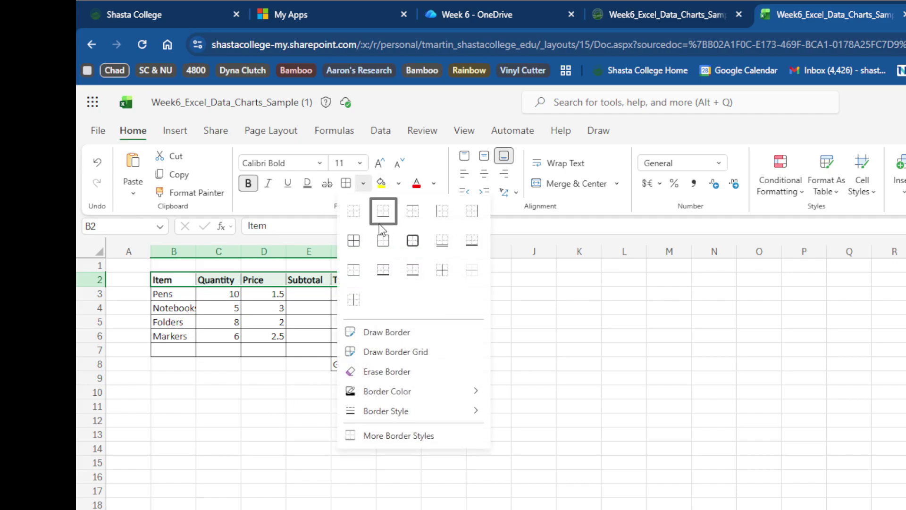
{"action": "left_click", "coordinate": [410, 242]}
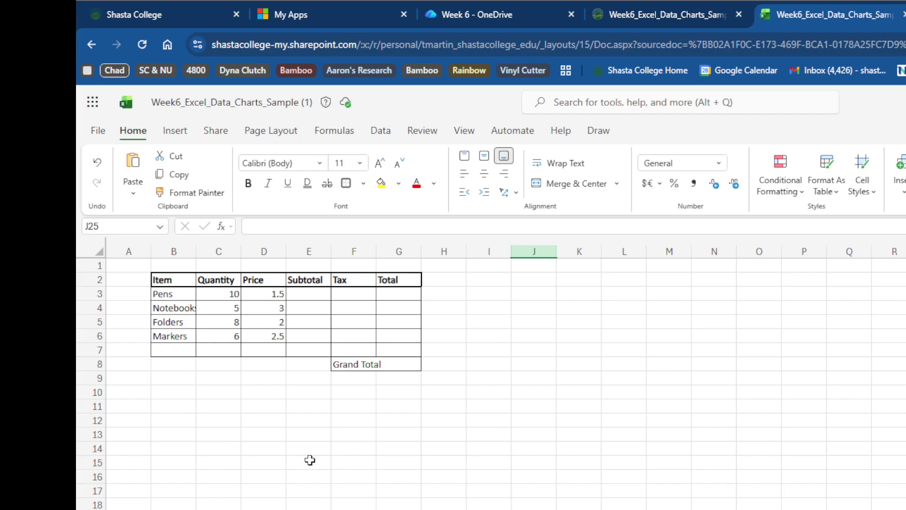
{"action": "left_click", "coordinate": [359, 366]}
{"action": "left_click", "coordinate": [385, 367]}
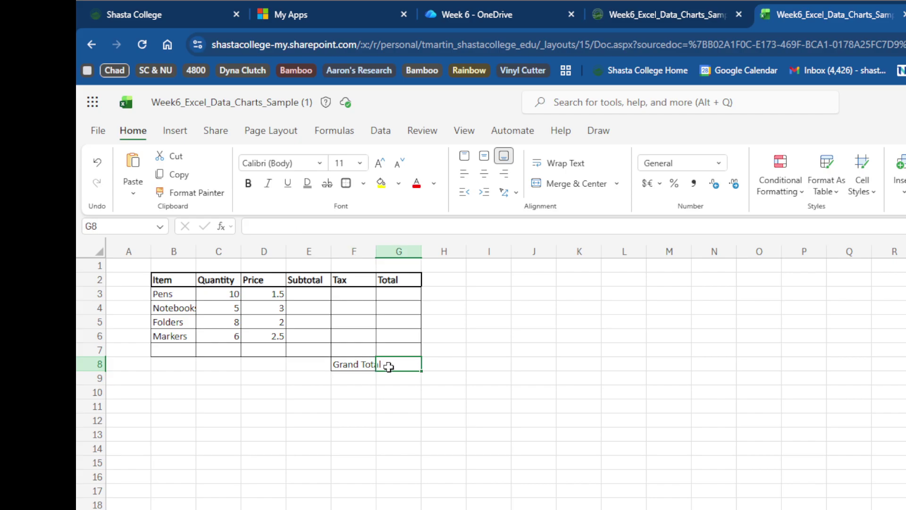
{"action": "left_click", "coordinate": [368, 366]}
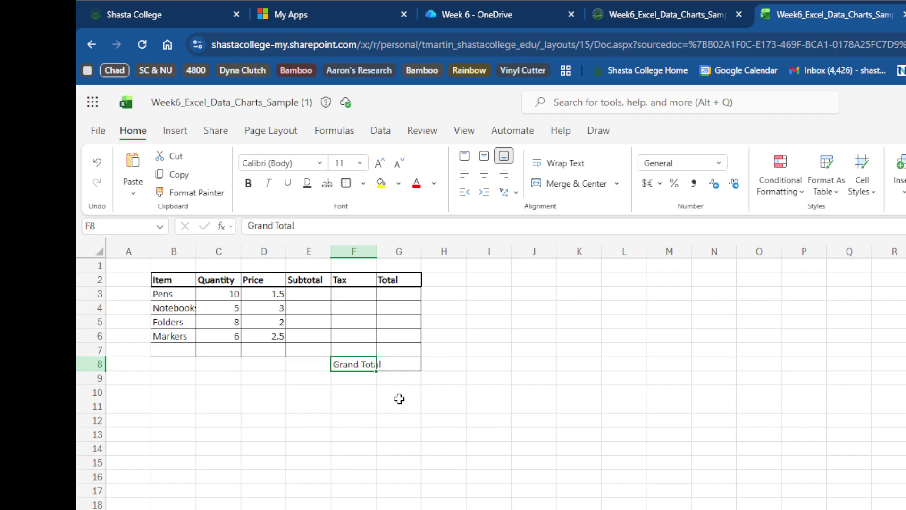
{"action": "left_click", "coordinate": [358, 401]}
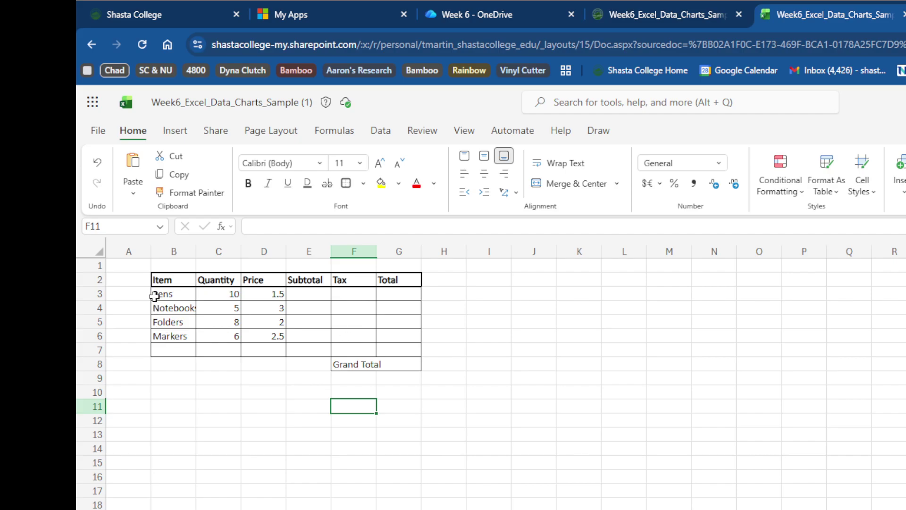
- Widen column B to fit the item name Notebooks and column F to fit the Grand Total label
{"action": "left_click_drag", "start_coordinate": [196, 253], "coordinate": [203, 254]}
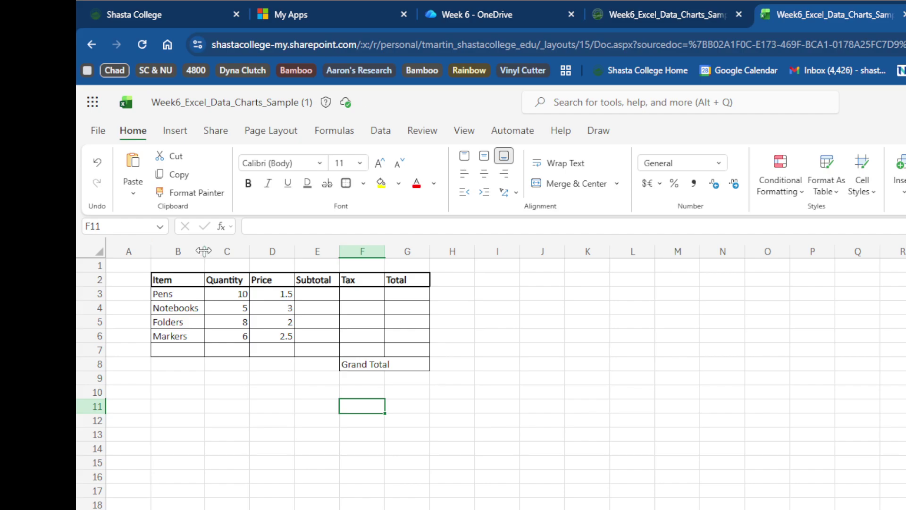
{"action": "left_click_drag", "start_coordinate": [204, 250], "coordinate": [201, 253]}
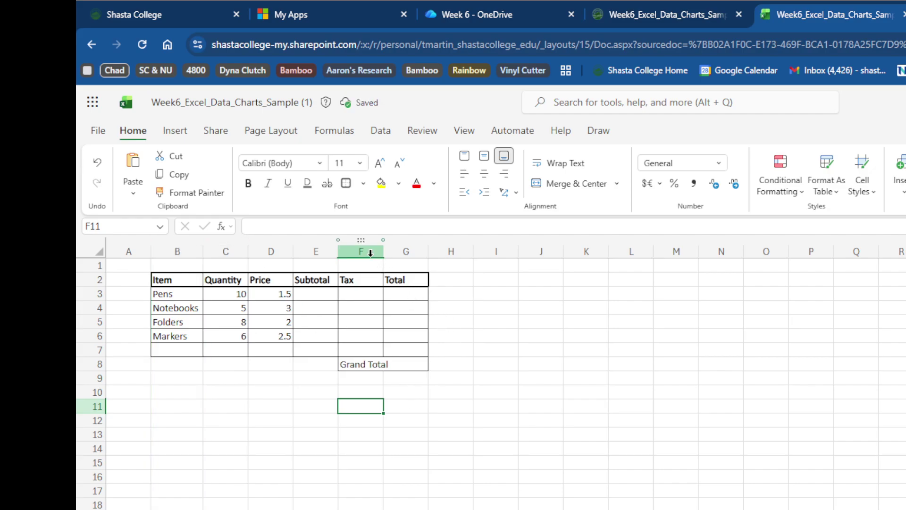
{"action": "left_click_drag", "start_coordinate": [381, 251], "coordinate": [390, 251]}
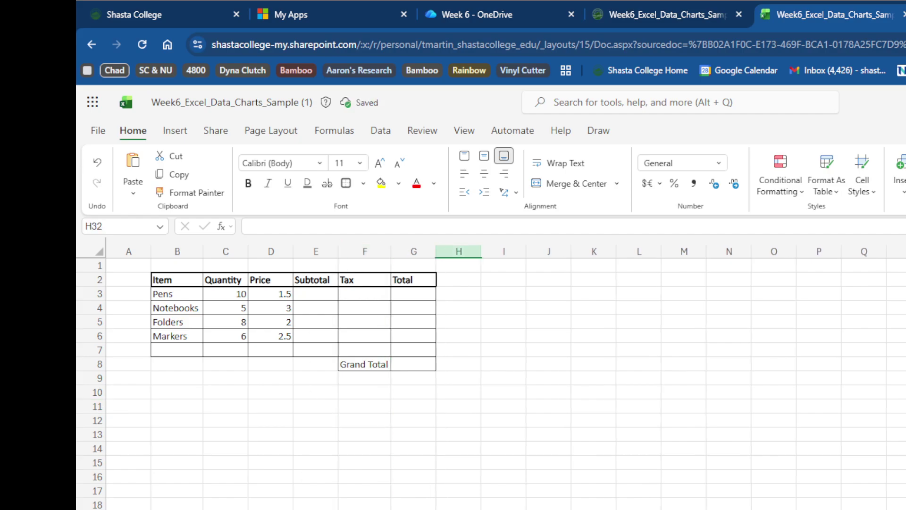
- Merge and center cells E8:F8 so the Grand Total label spans both columns
{"action": "left_click", "coordinate": [308, 365]}
{"action": "left_click_drag", "start_coordinate": [308, 365], "coordinate": [354, 364]}
{"action": "left_click", "coordinate": [559, 186]}
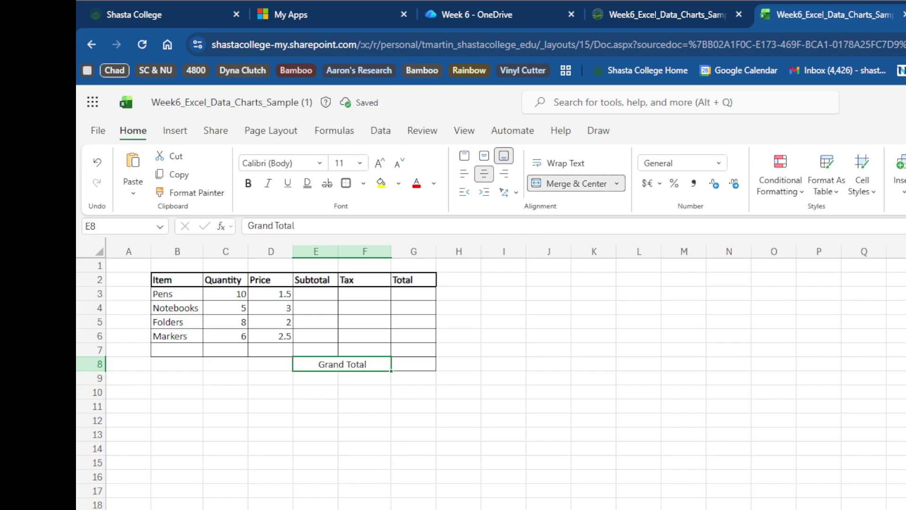
{"action": "left_click", "coordinate": [368, 380]}
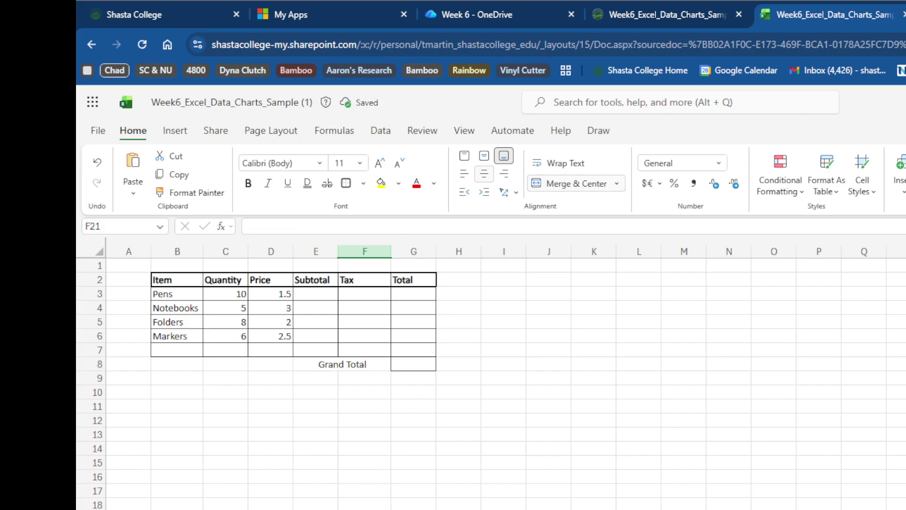
- Put a thick outside border around the Grand Total row cells E8:G8
{"action": "left_click", "coordinate": [347, 364]}
{"action": "left_click", "coordinate": [390, 439]}
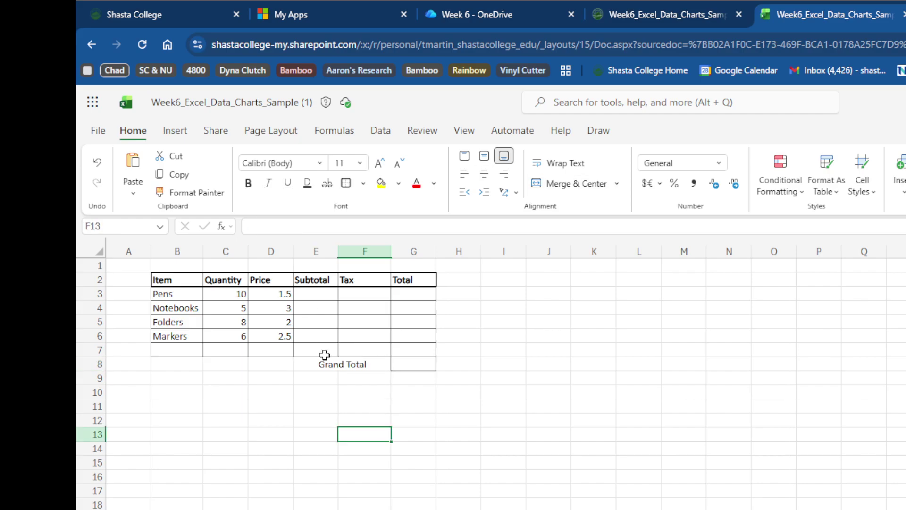
{"action": "left_click_drag", "start_coordinate": [344, 362], "coordinate": [416, 365]}
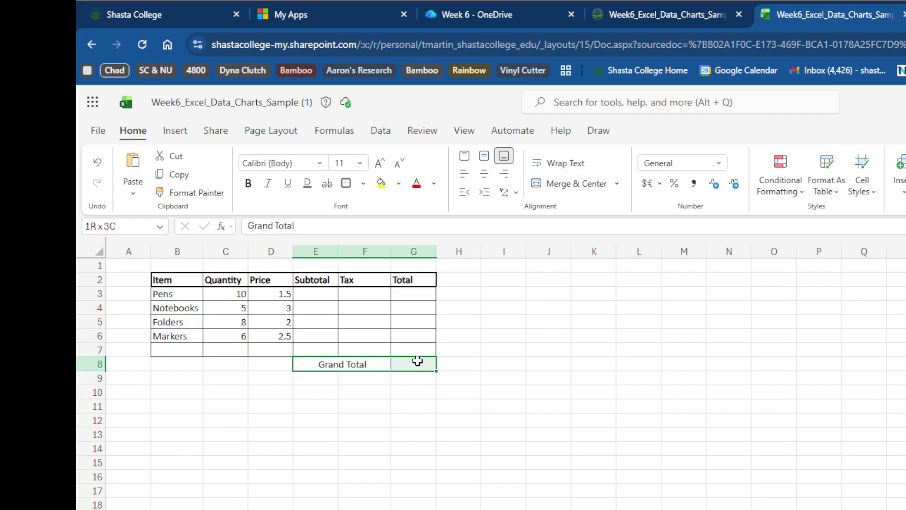
{"action": "left_click", "coordinate": [399, 449]}
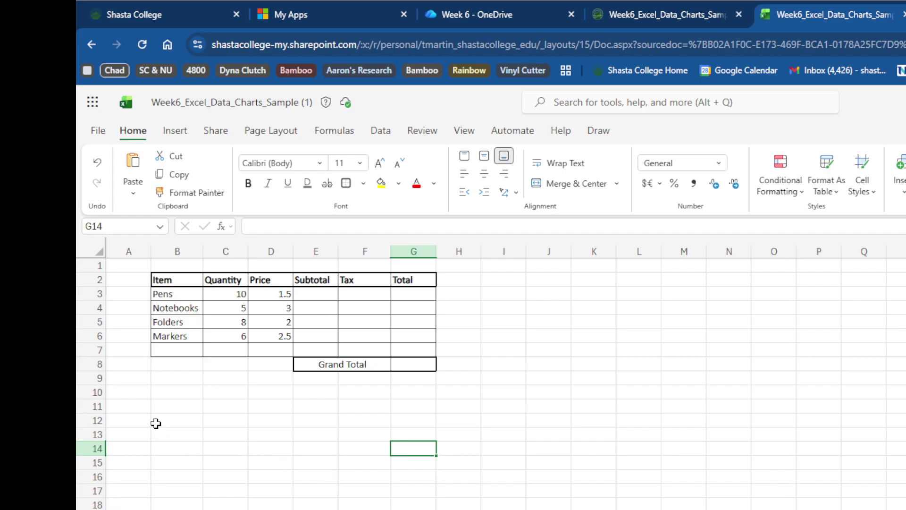
- Delete the empty row 7 between the Markers row and the Grand Total row
{"action": "left_click", "coordinate": [88, 354]}
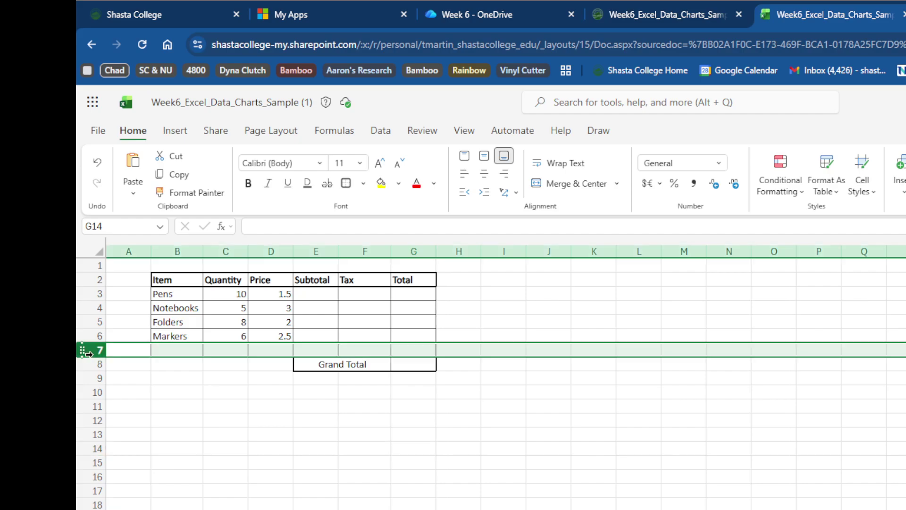
{"action": "right_click", "coordinate": [92, 355]}
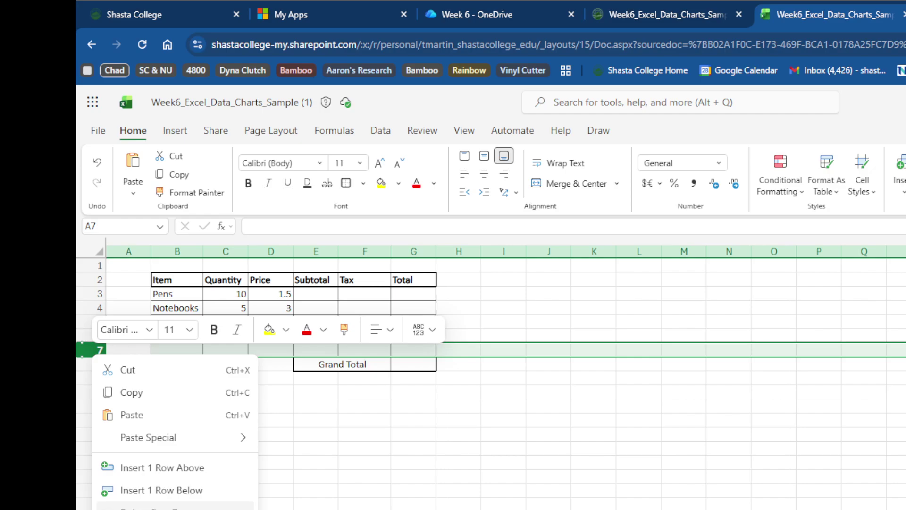
{"action": "left_click", "coordinate": [141, 507]}
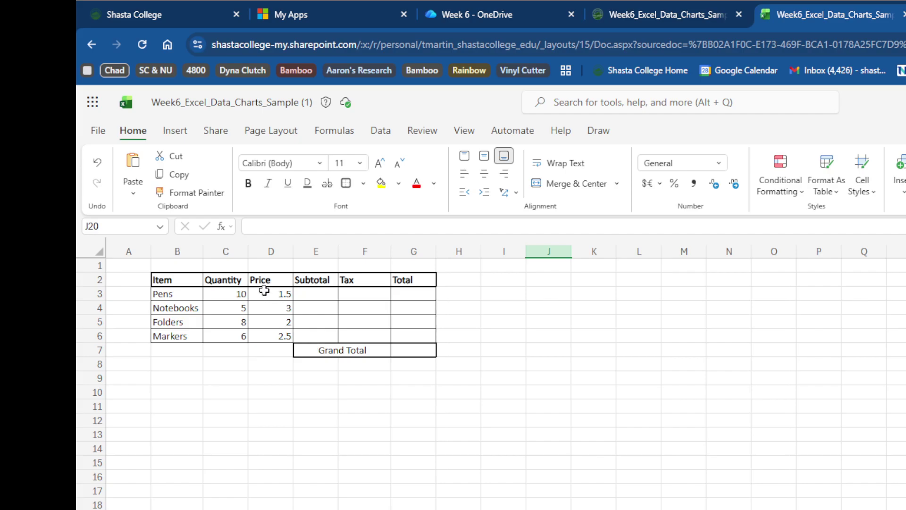
- Apply the Currency number format to the Price cells D3:D6 and the Subtotal cells E3:E6
{"action": "left_click_drag", "start_coordinate": [265, 294], "coordinate": [267, 331]}
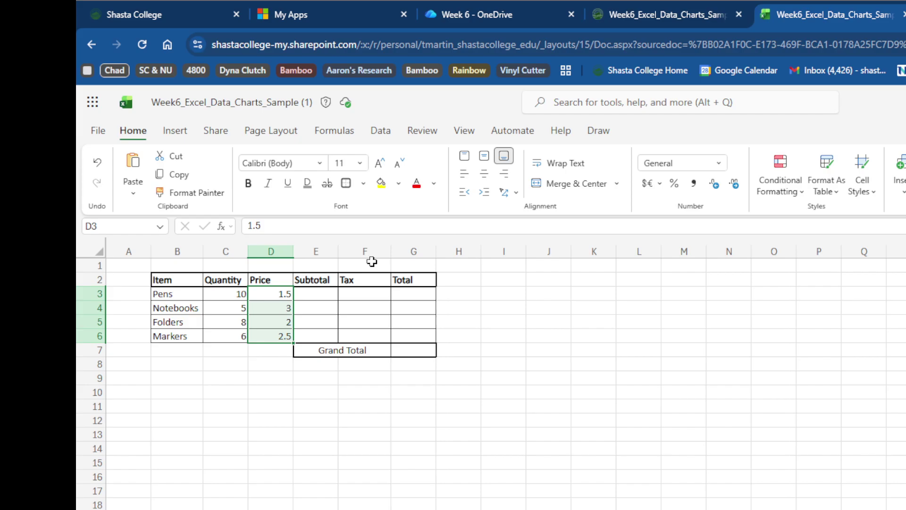
{"action": "left_click", "coordinate": [718, 166]}
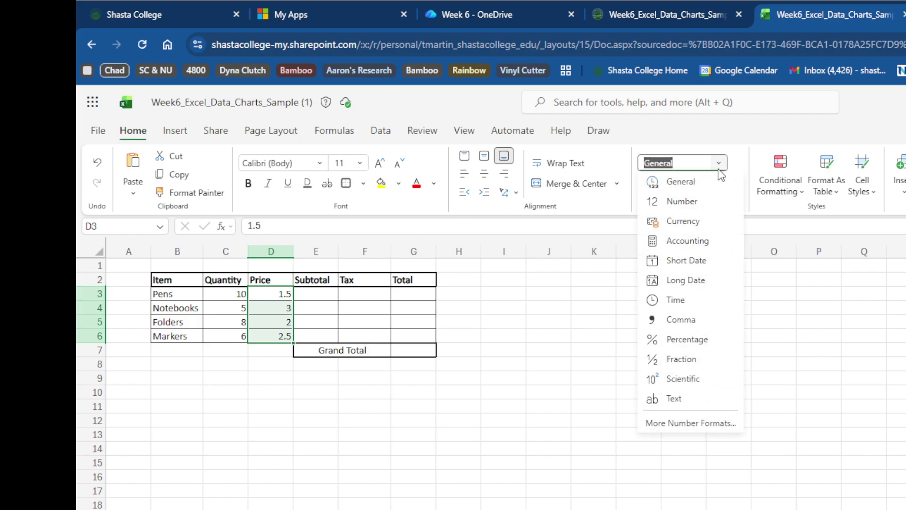
{"action": "left_click", "coordinate": [689, 222]}
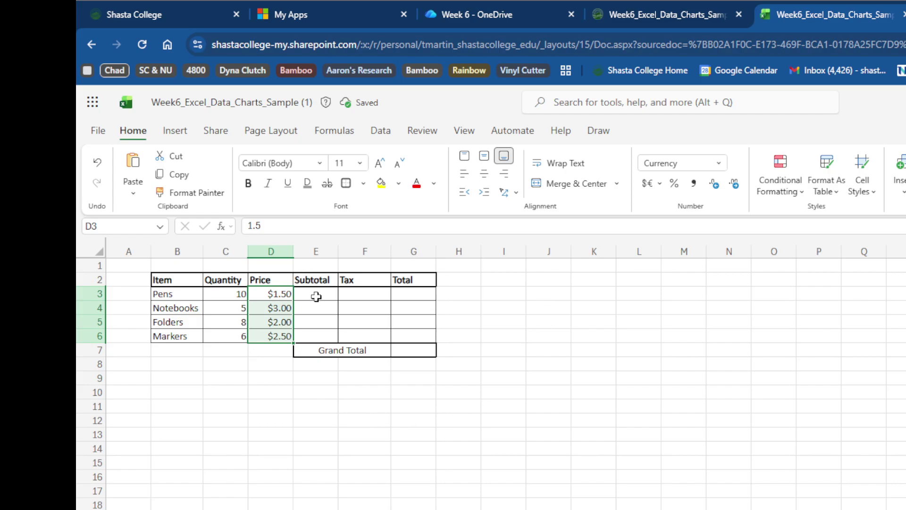
{"action": "left_click_drag", "start_coordinate": [315, 297], "coordinate": [316, 333]}
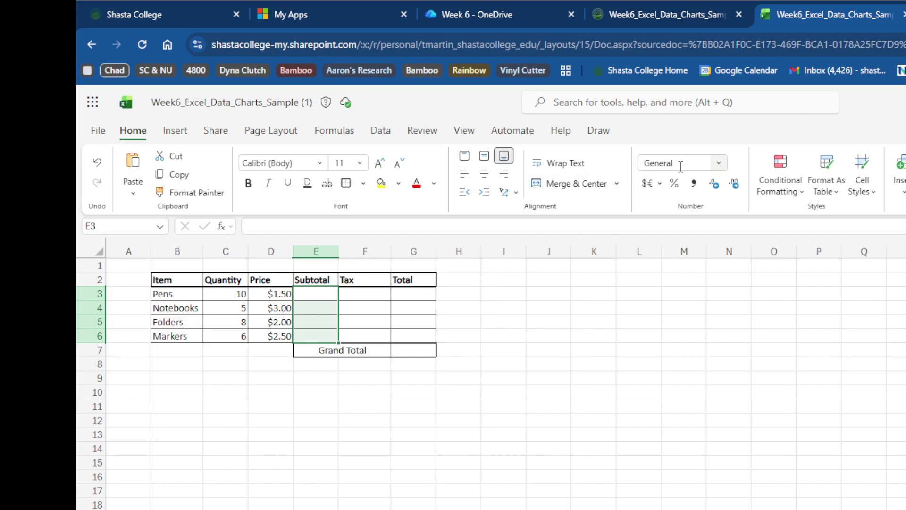
{"action": "left_click", "coordinate": [716, 166]}
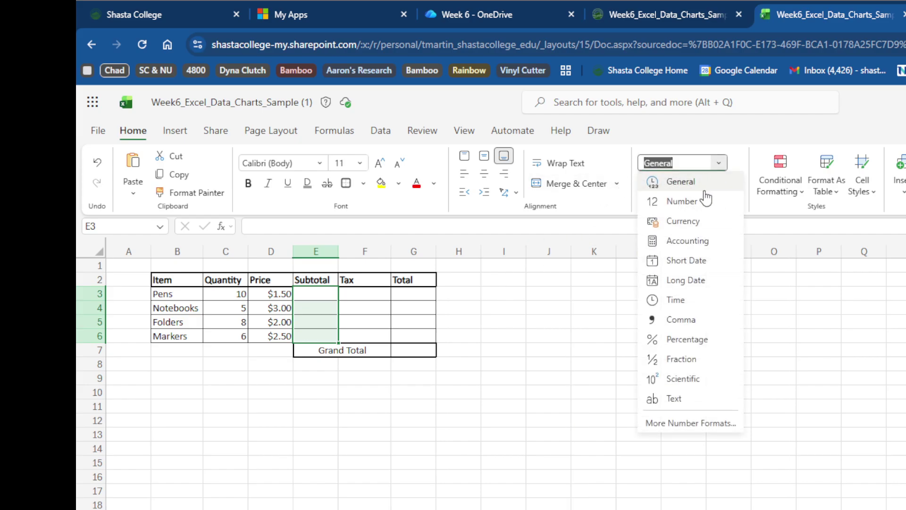
{"action": "left_click", "coordinate": [695, 220]}
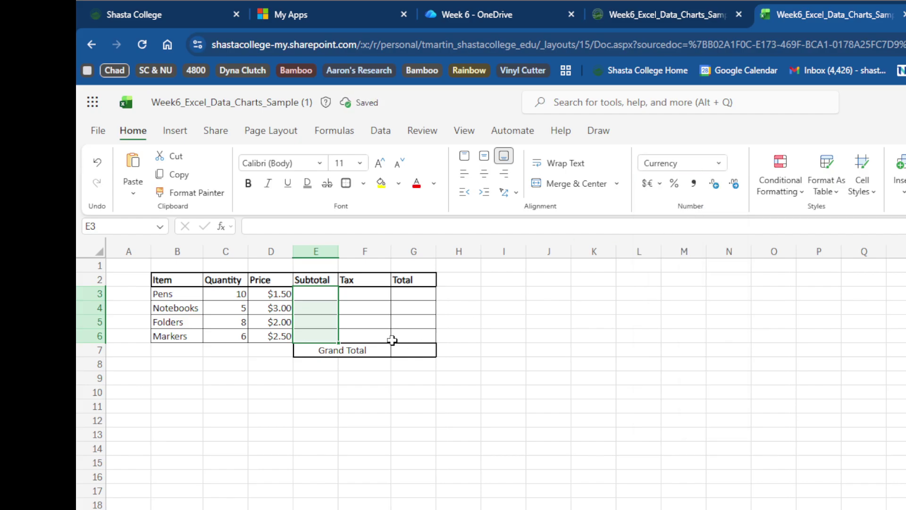
- Apply the Currency number format to the Tax cells F3:F6 and the Total cells G3:G7
{"action": "left_click_drag", "start_coordinate": [368, 297], "coordinate": [363, 335]}
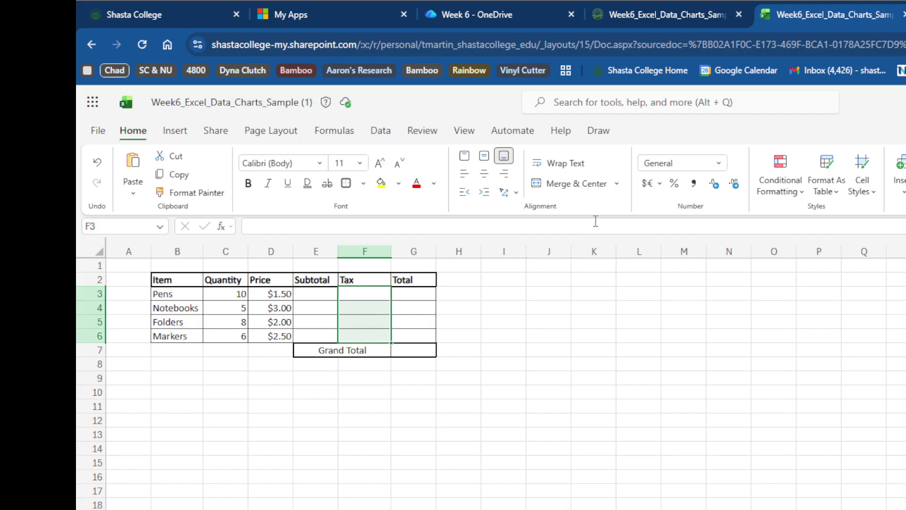
{"action": "left_click", "coordinate": [719, 163]}
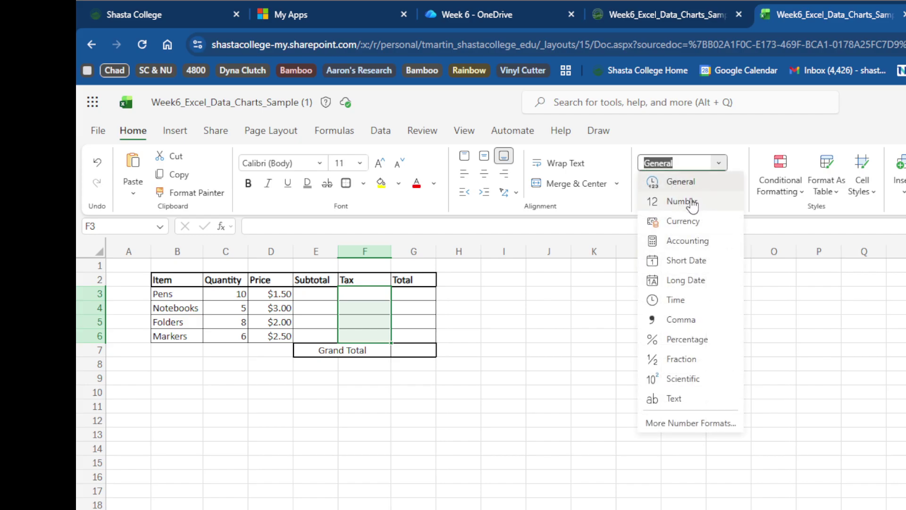
{"action": "left_click", "coordinate": [695, 221]}
{"action": "left_click_drag", "start_coordinate": [423, 296], "coordinate": [423, 349]}
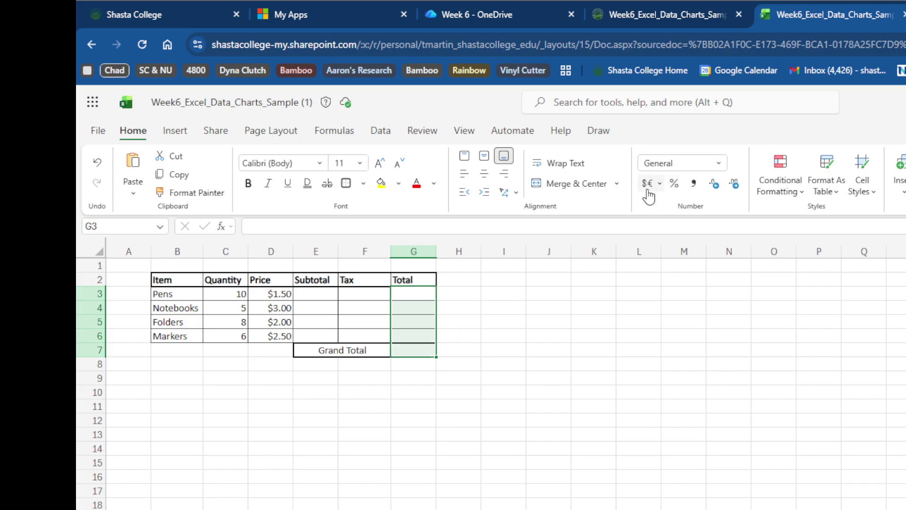
{"action": "left_click", "coordinate": [719, 163]}
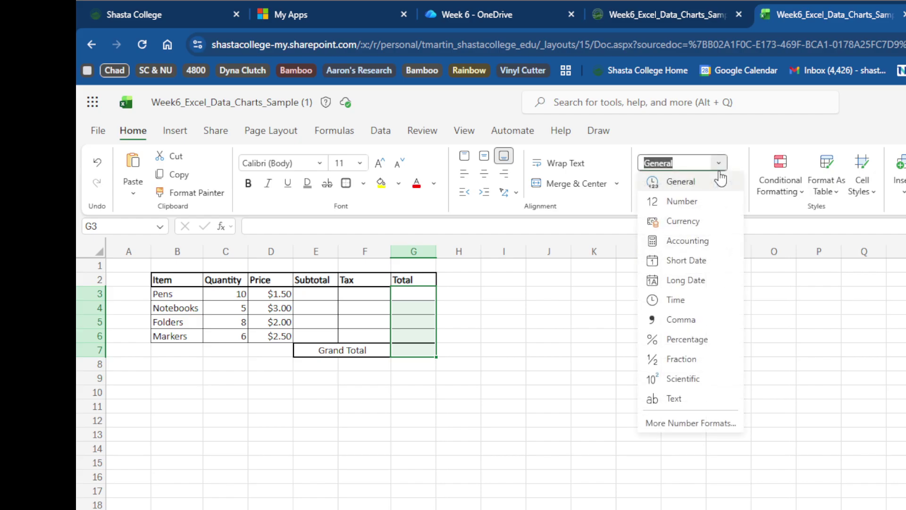
{"action": "left_click", "coordinate": [658, 223]}
{"action": "left_click", "coordinate": [361, 459]}
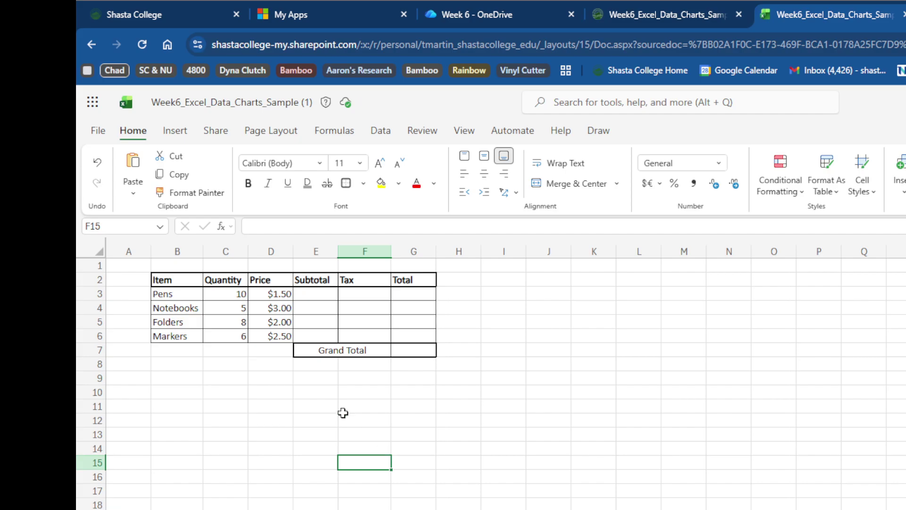
- Align the contents of the whole table B2:G7 to the middle vertically and the center horizontally
{"action": "left_click_drag", "start_coordinate": [172, 283], "coordinate": [409, 347]}
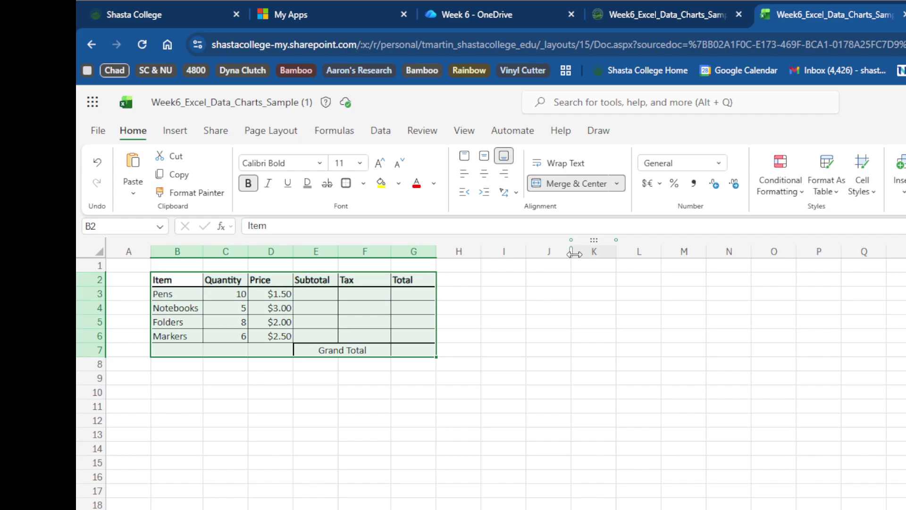
{"action": "left_click", "coordinate": [487, 163]}
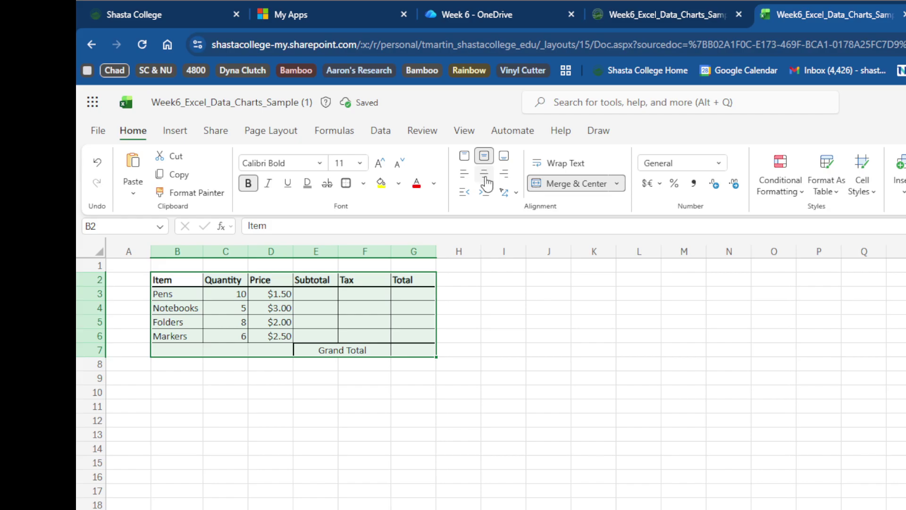
{"action": "left_click", "coordinate": [486, 175]}
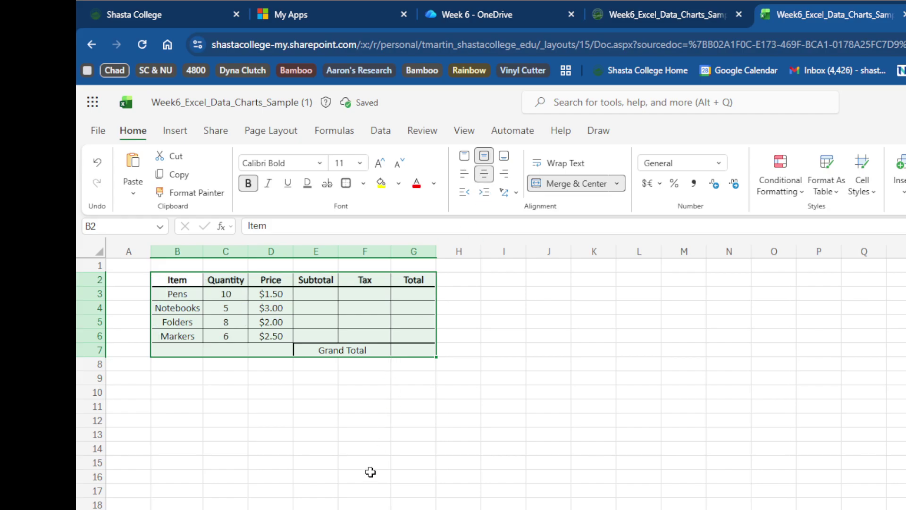
{"action": "left_click", "coordinate": [368, 509]}
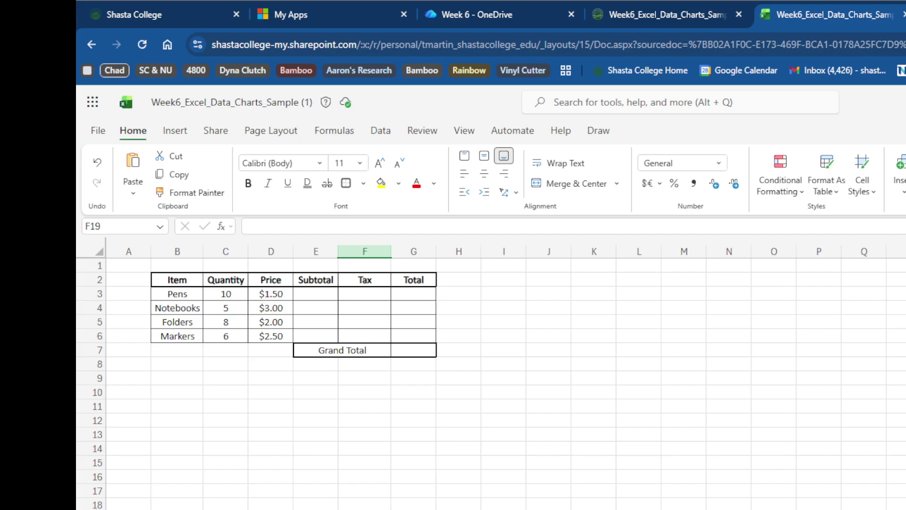
- Check how the formatted table looks in the print view and return to the workbook
{"action": "left_click", "coordinate": [101, 140]}
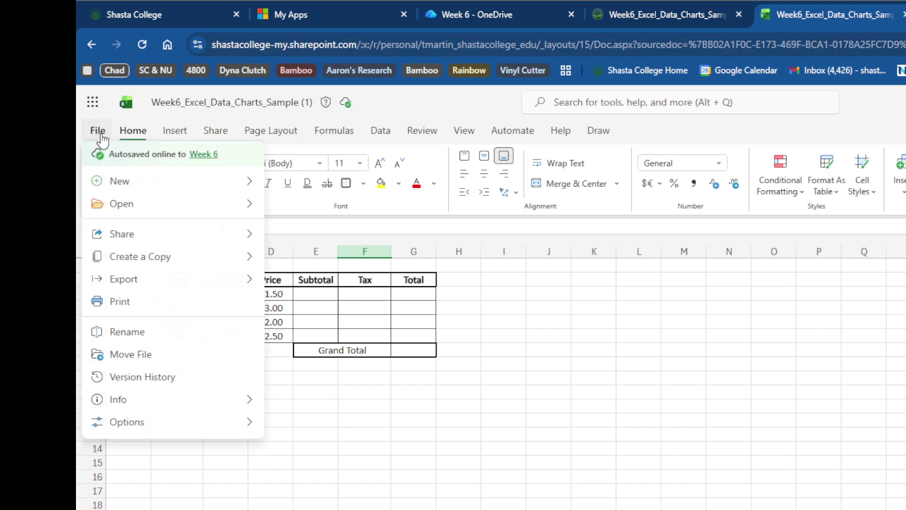
{"action": "left_click", "coordinate": [128, 308]}
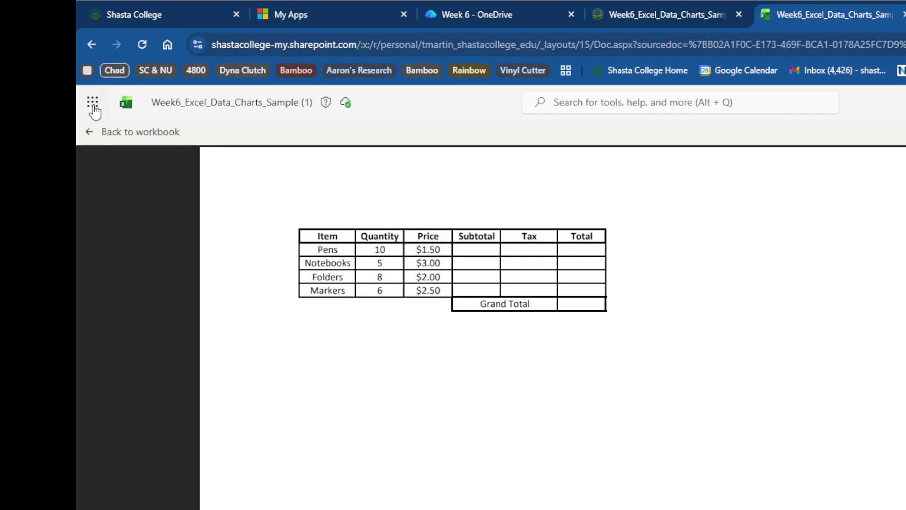
{"action": "left_click", "coordinate": [90, 132]}
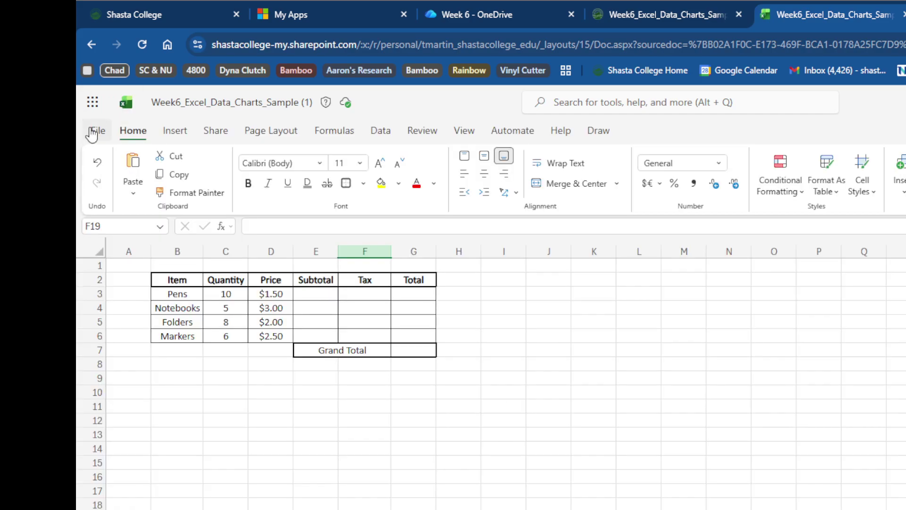
{"action": "left_click", "coordinate": [508, 466]}
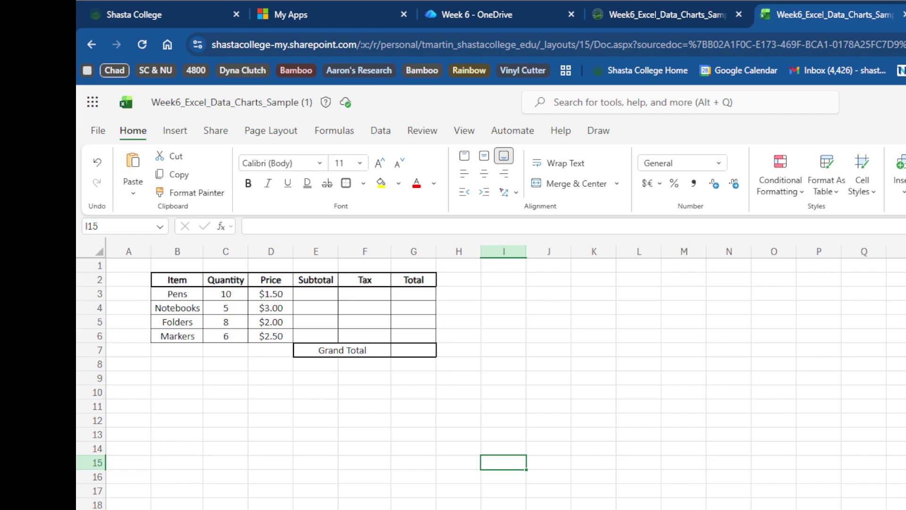
- Enter the label Sales Tax in cell J2
{"action": "left_click", "coordinate": [550, 281]}
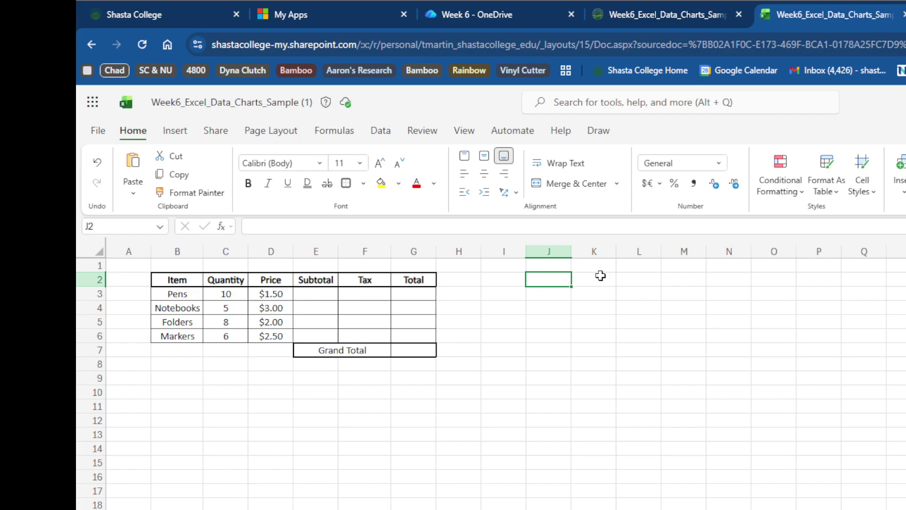
{"action": "type", "text": "Sal"}
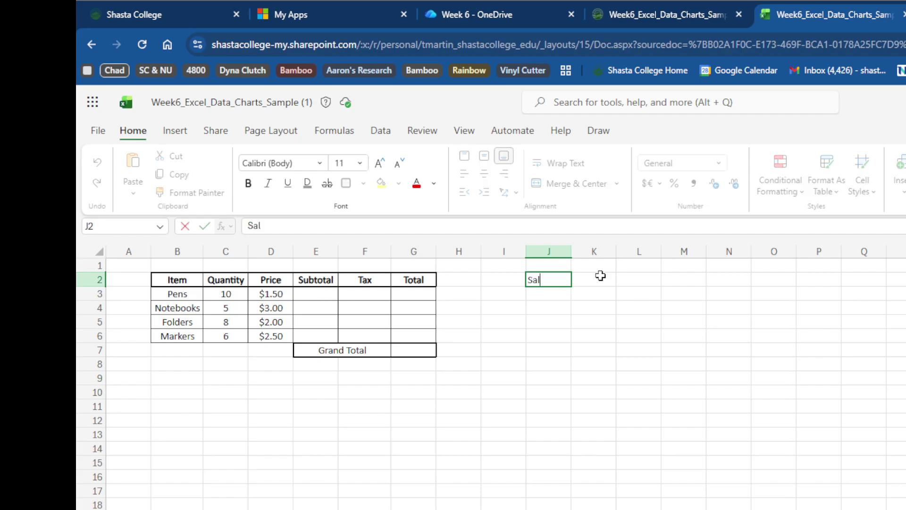
{"action": "type", "text": "es Tax"}
{"action": "left_click_drag", "start_coordinate": [548, 378], "coordinate": [547, 394]}
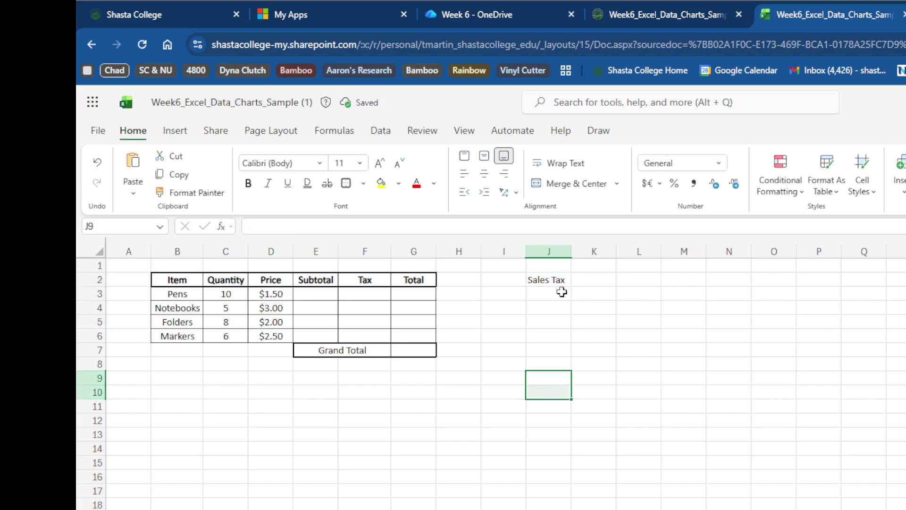
- Enter the sales tax rate in cell J3 as 7.25% with the percent style applied
{"action": "left_click", "coordinate": [553, 293]}
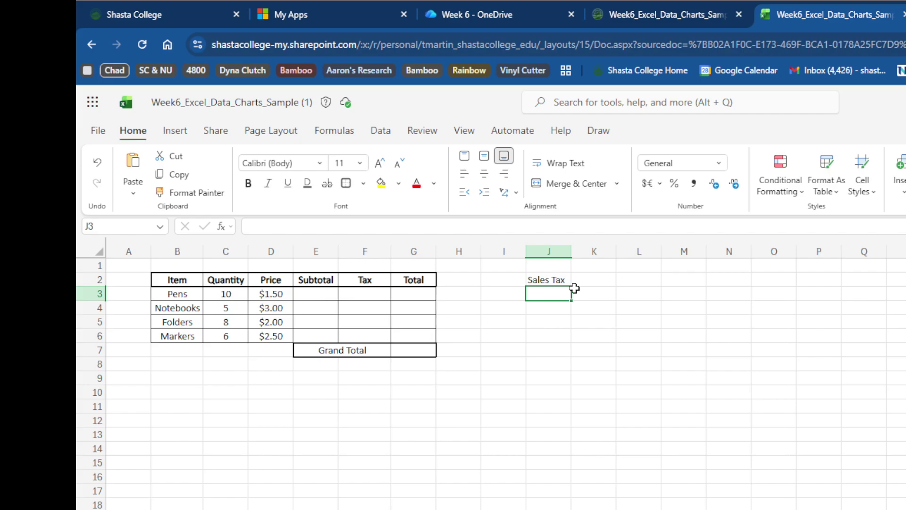
{"action": "type", "text": "7"}
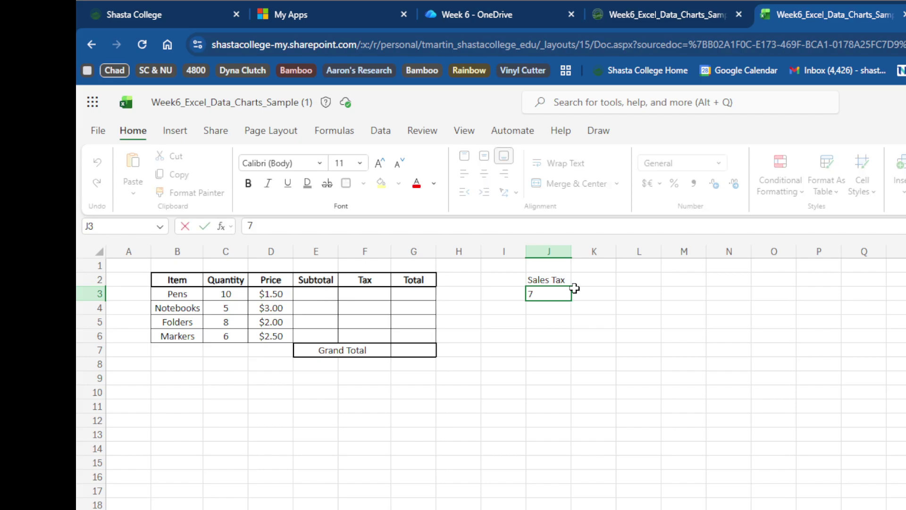
{"action": "type", "text": ".25"}
{"action": "left_click", "coordinate": [507, 445]}
{"action": "left_click", "coordinate": [549, 295]}
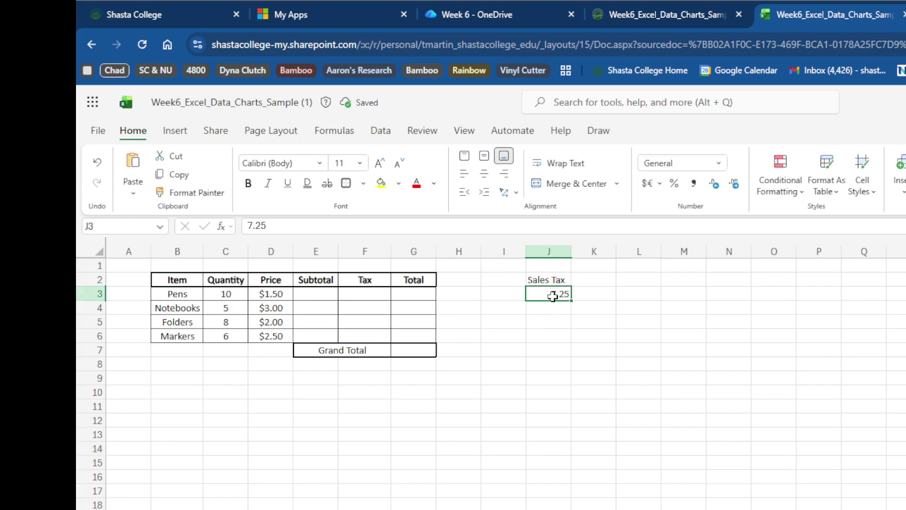
{"action": "left_click", "coordinate": [673, 183]}
{"action": "type", "text": "7.25"}
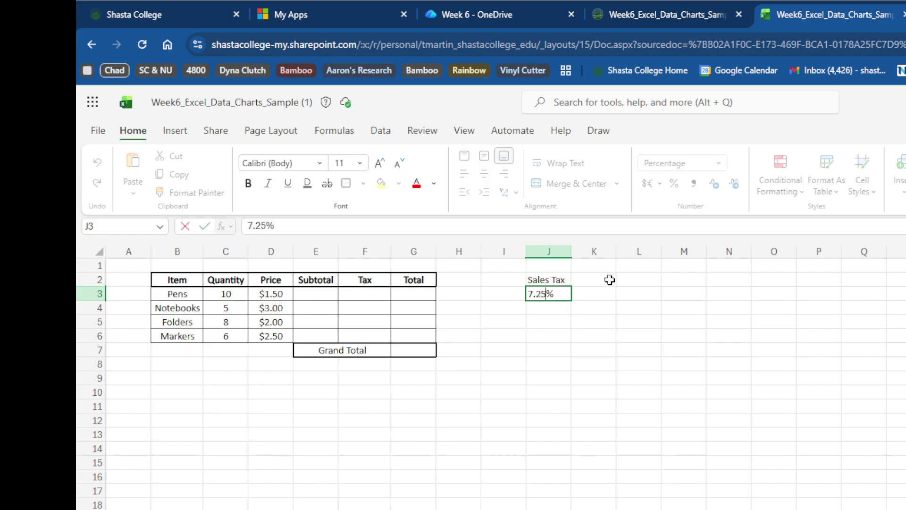
{"action": "left_click", "coordinate": [517, 390]}
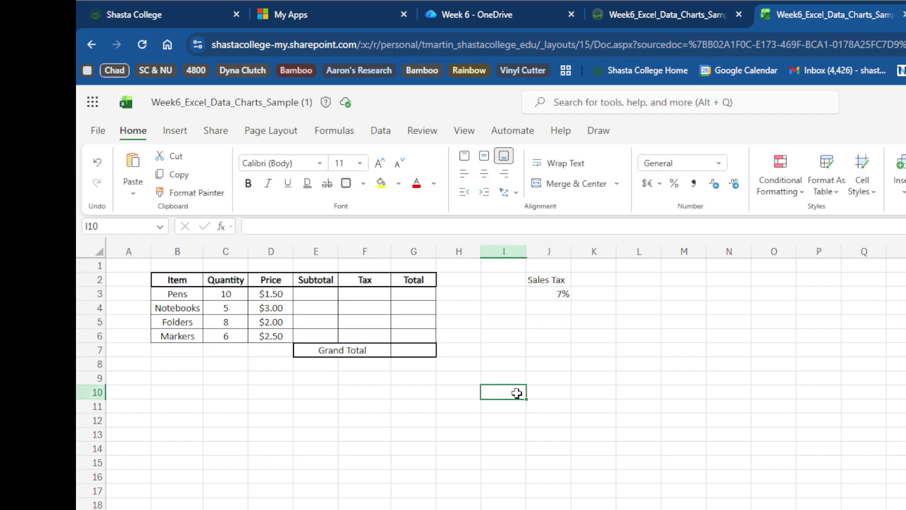
- Show the percentage in cell J3 with two decimal places
{"action": "left_click_drag", "start_coordinate": [546, 282], "coordinate": [546, 293]}
{"action": "left_click", "coordinate": [547, 293]}
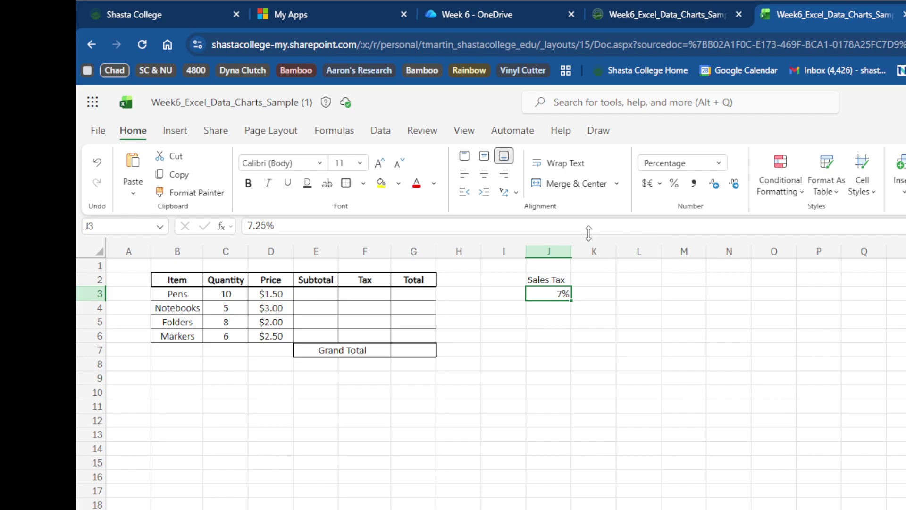
{"action": "left_click", "coordinate": [735, 184]}
{"action": "left_click", "coordinate": [735, 184]}
{"action": "left_click", "coordinate": [592, 380]}
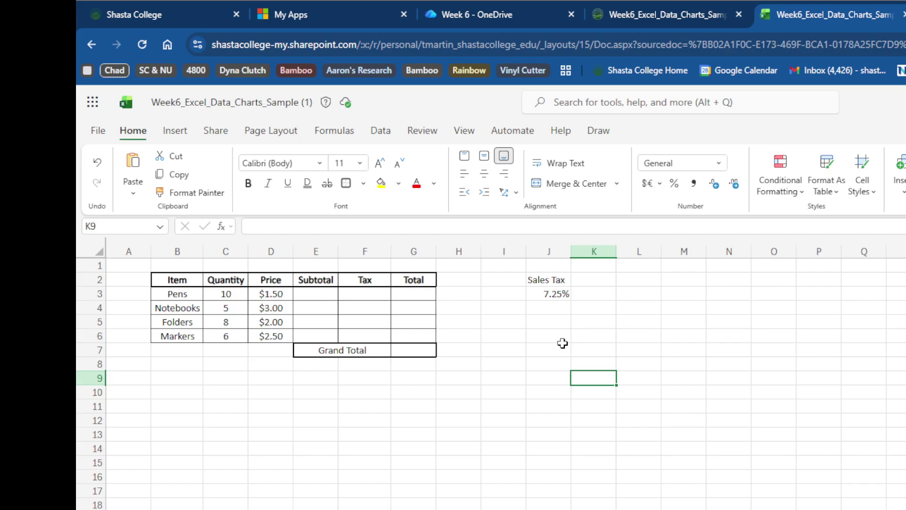
- Change cell J3 to the Number format and enter the tax rate as 0.0725
{"action": "left_click", "coordinate": [551, 295]}
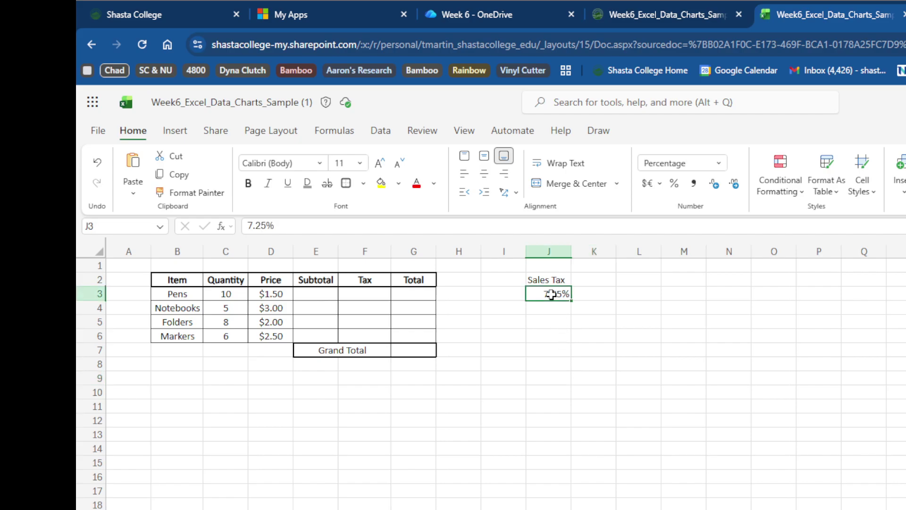
{"action": "left_click", "coordinate": [723, 165]}
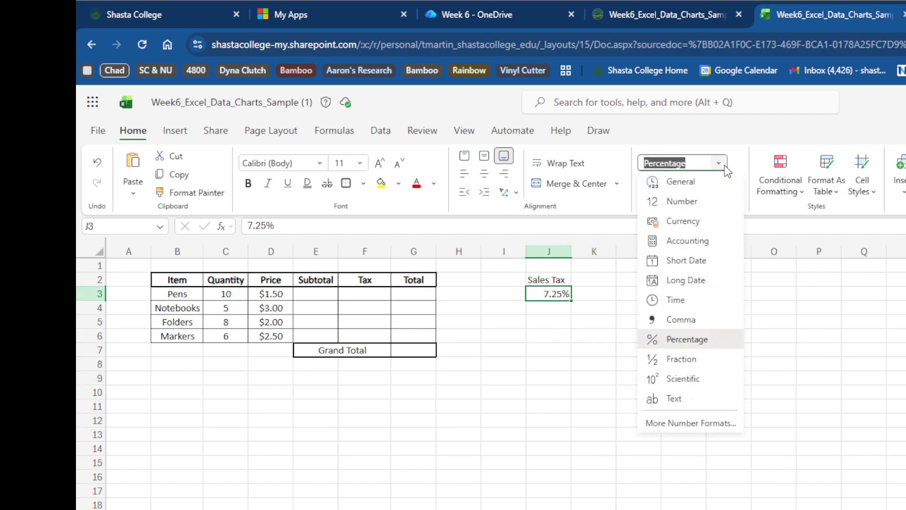
{"action": "left_click", "coordinate": [683, 202]}
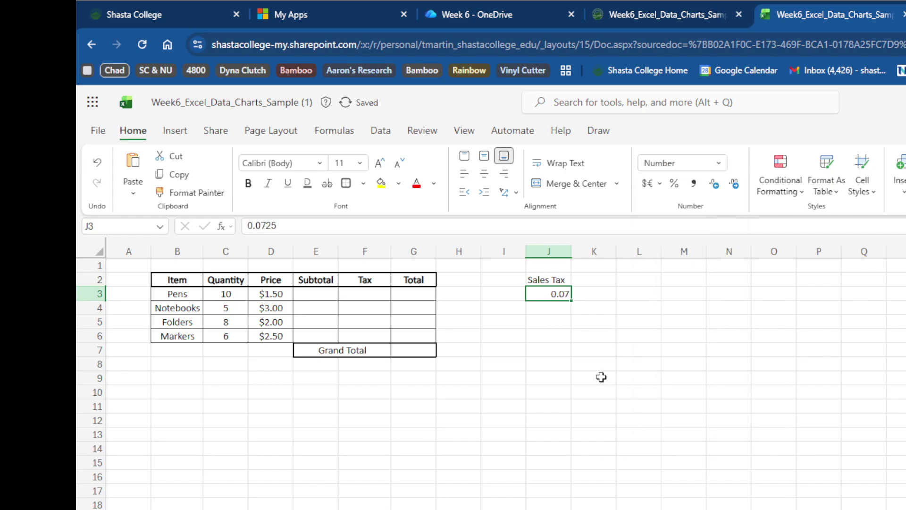
{"action": "left_click", "coordinate": [552, 463]}
{"action": "left_click", "coordinate": [546, 299]}
{"action": "type", "text": "0."}
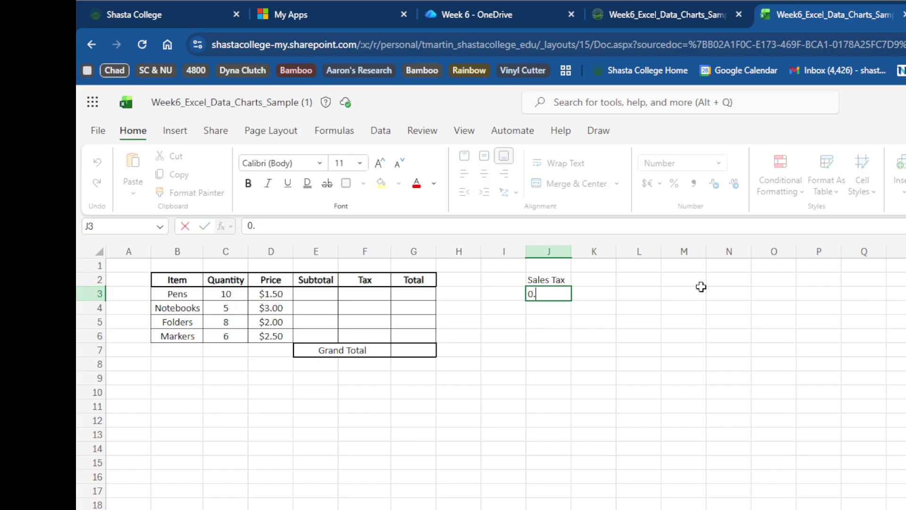
{"action": "type", "text": "0725"}
{"action": "left_click", "coordinate": [660, 406]}
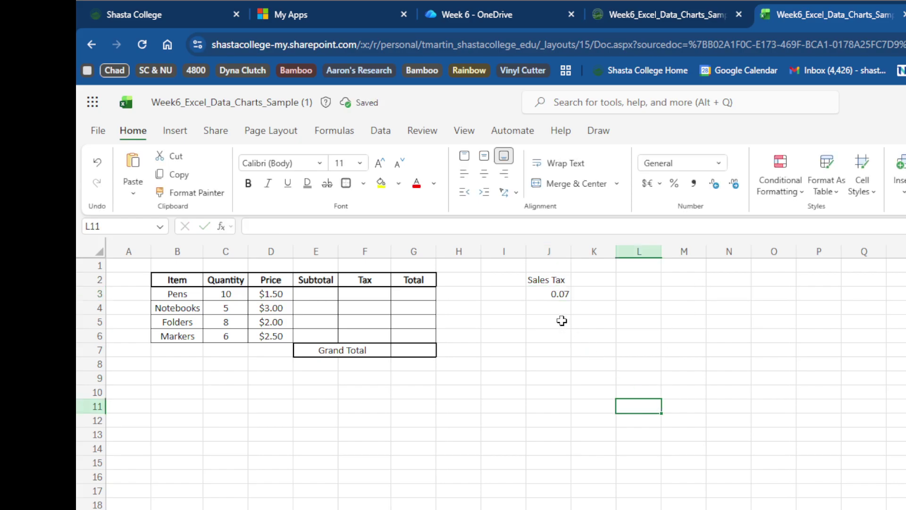
- Increase the displayed precision of the tax rate in J3 to four decimal places
{"action": "left_click", "coordinate": [552, 293]}
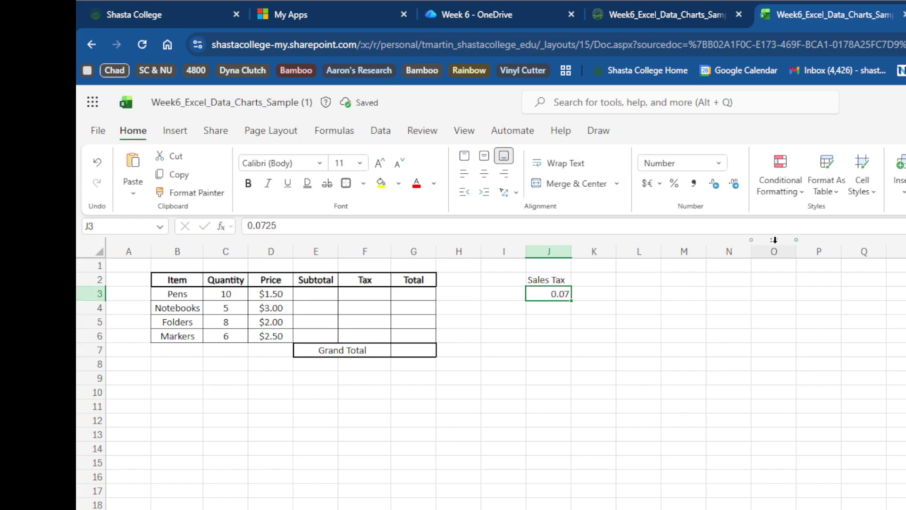
{"action": "left_click", "coordinate": [736, 185]}
{"action": "left_click", "coordinate": [736, 185]}
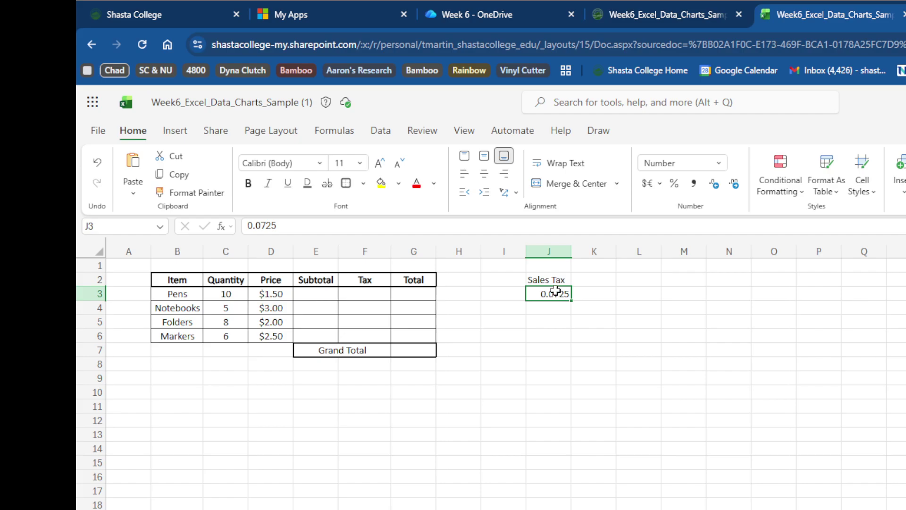
{"action": "left_click", "coordinate": [263, 226]}
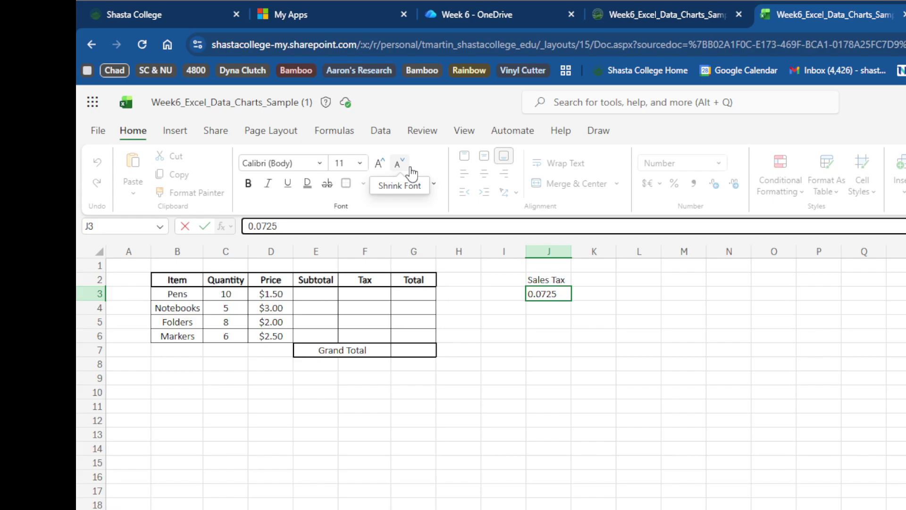
{"action": "left_click", "coordinate": [570, 417]}
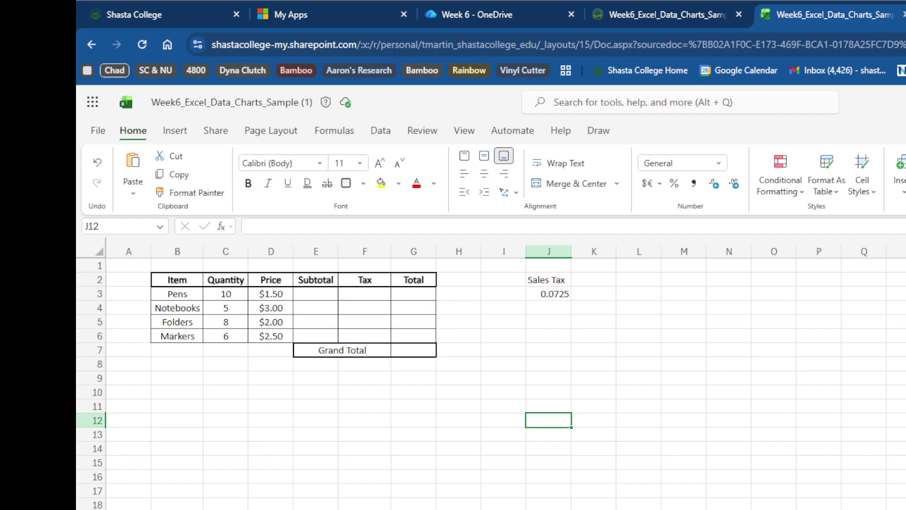
{"action": "left_click", "coordinate": [547, 280]}
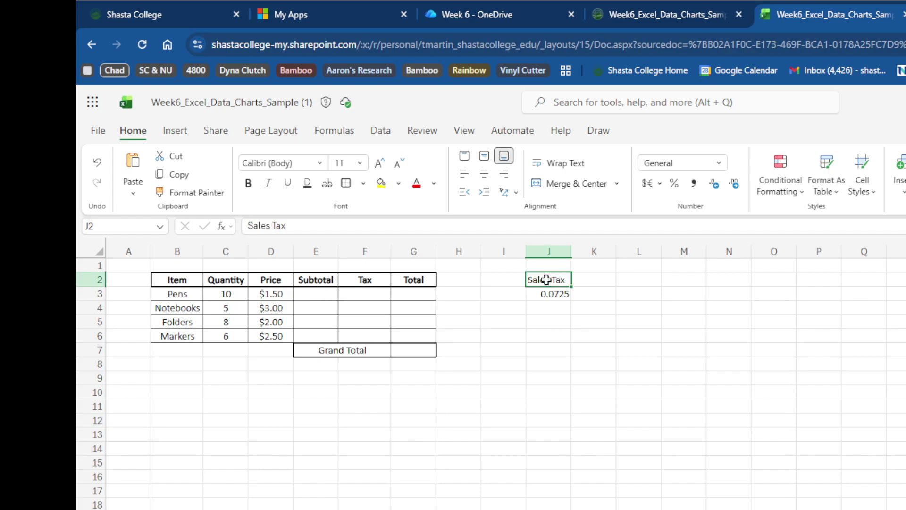
{"action": "left_click_drag", "start_coordinate": [546, 280], "coordinate": [546, 294]}
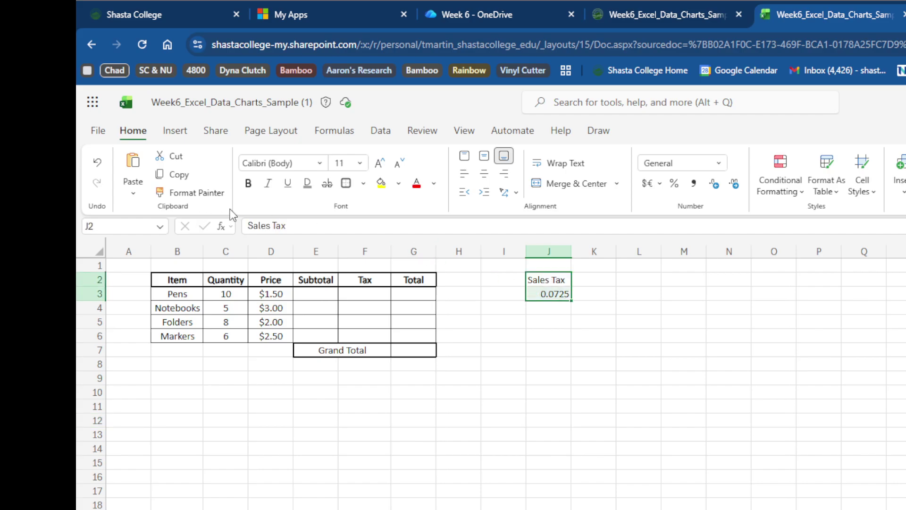
{"action": "left_click", "coordinate": [545, 349]}
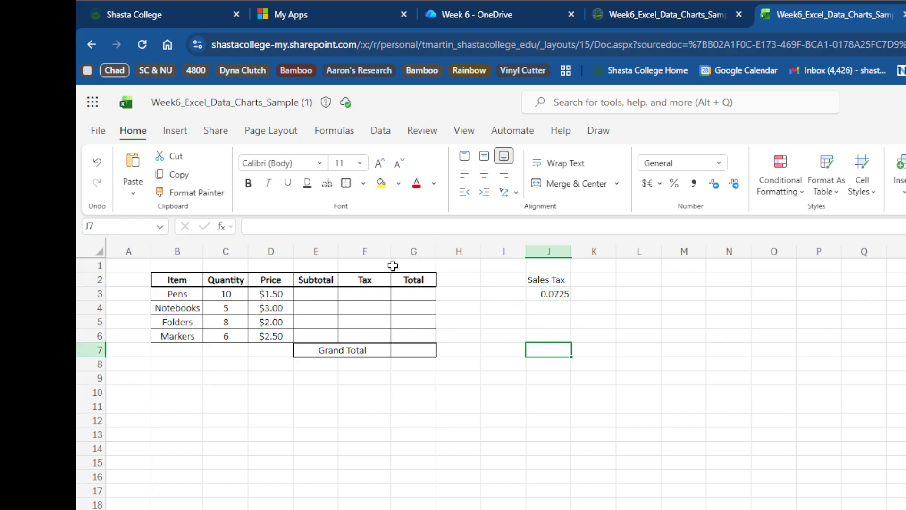
{"action": "left_click", "coordinate": [359, 308]}
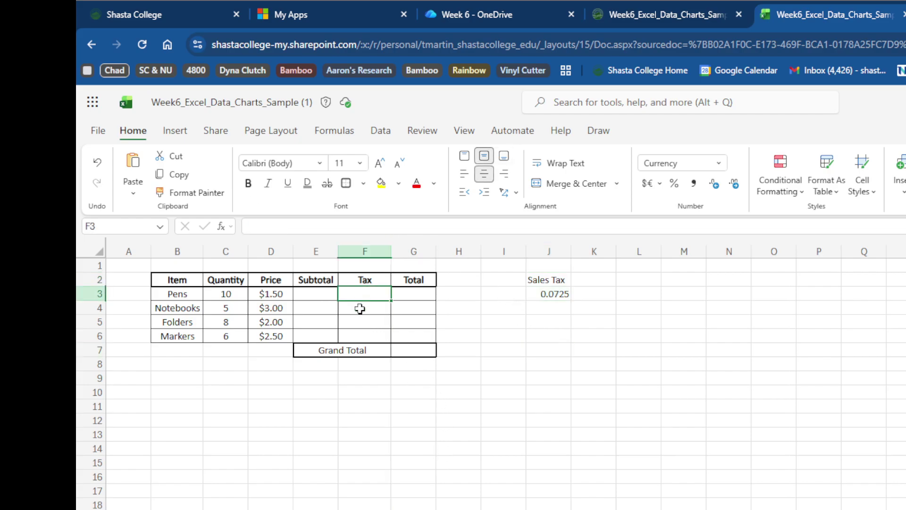
{"action": "left_click", "coordinate": [360, 336]}
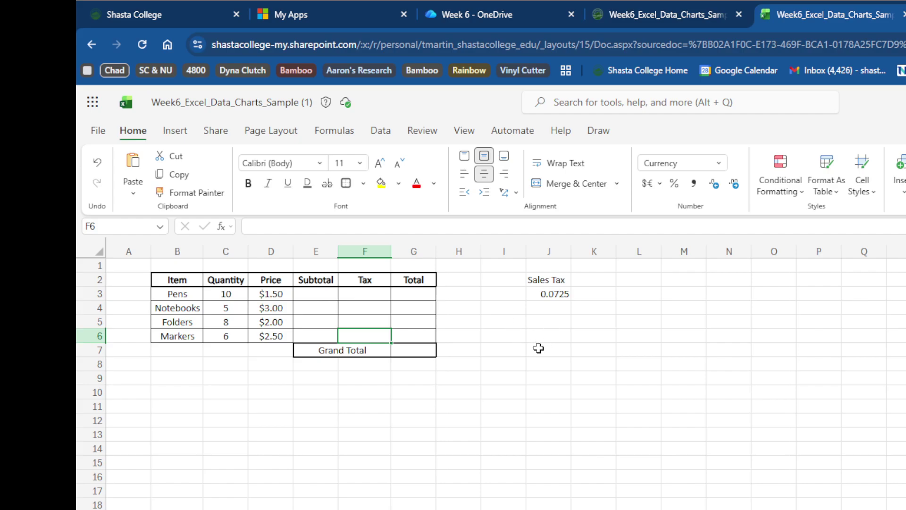
- Enter the Pens subtotal in cell E3 as quantity times price with the formula =C3*D3
{"action": "left_click", "coordinate": [308, 293]}
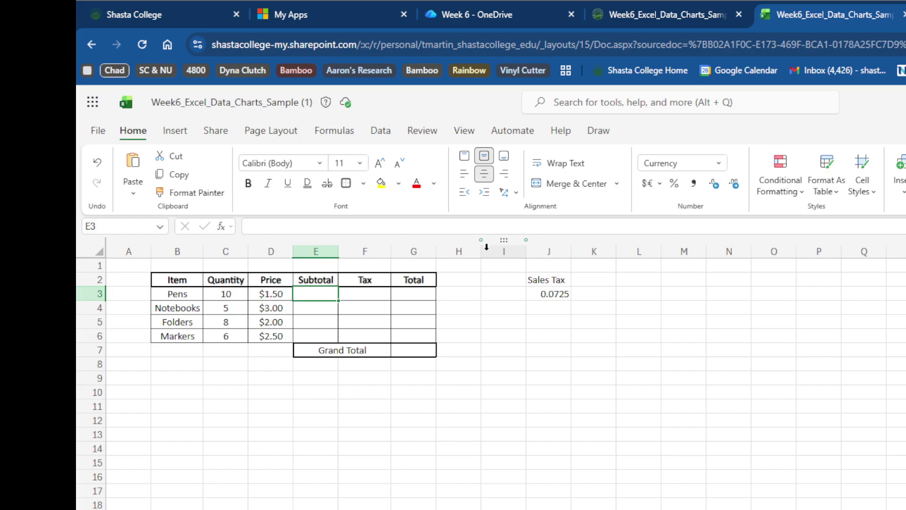
{"action": "type", "text": "="}
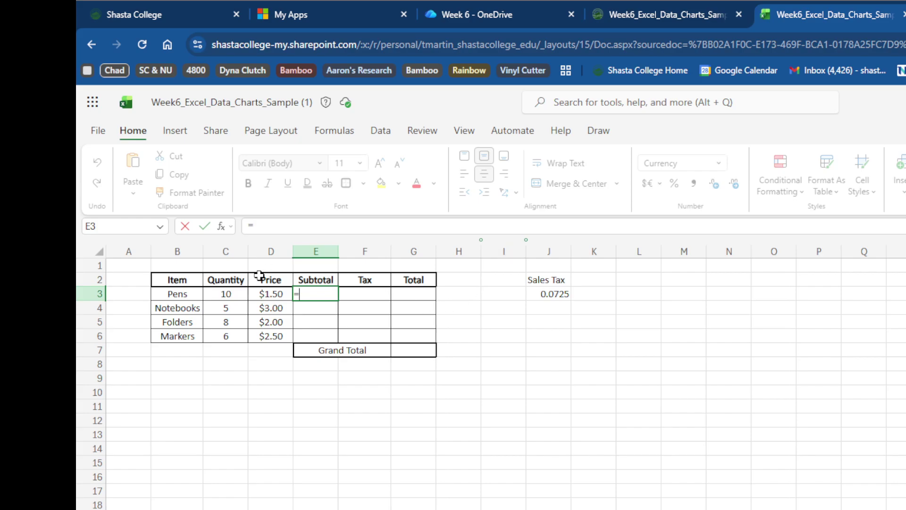
{"action": "left_click", "coordinate": [224, 295]}
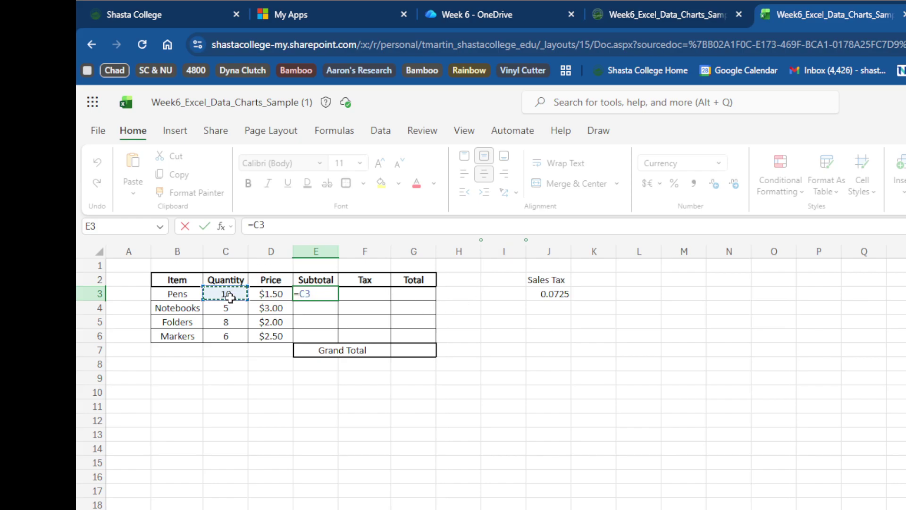
{"action": "type", "text": "+"}
{"action": "left_click", "coordinate": [264, 294]}
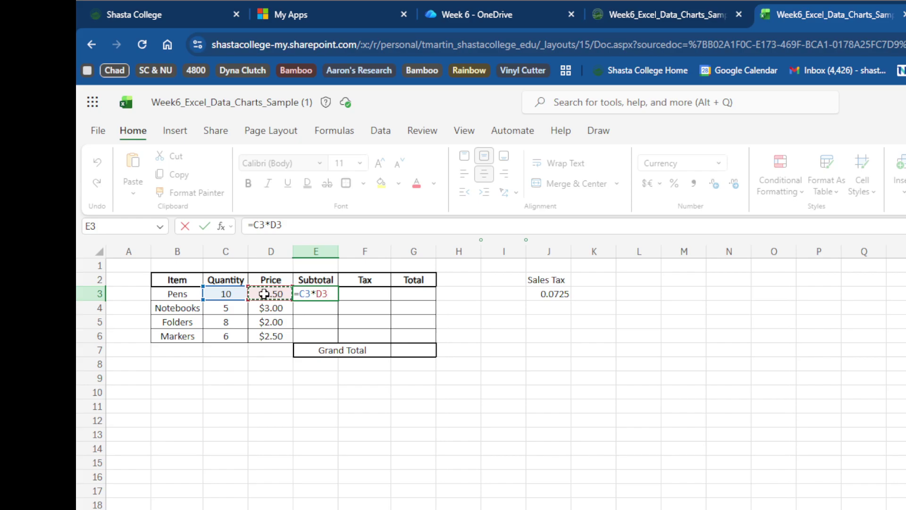
{"action": "key", "text": "Return"}
{"action": "left_click", "coordinate": [347, 435]}
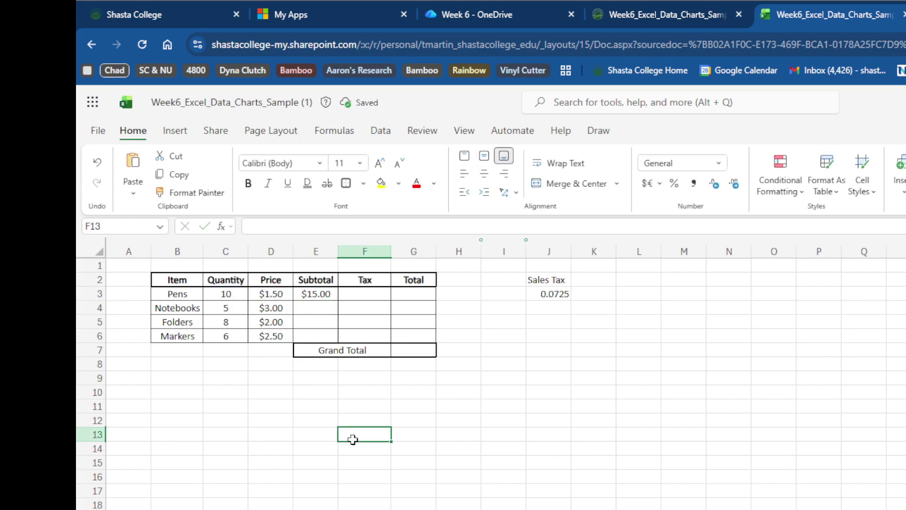
- Fill the subtotal formula from E3 down through E6 and check the copied formulas in E4, E5 and E6
{"action": "left_click", "coordinate": [305, 296]}
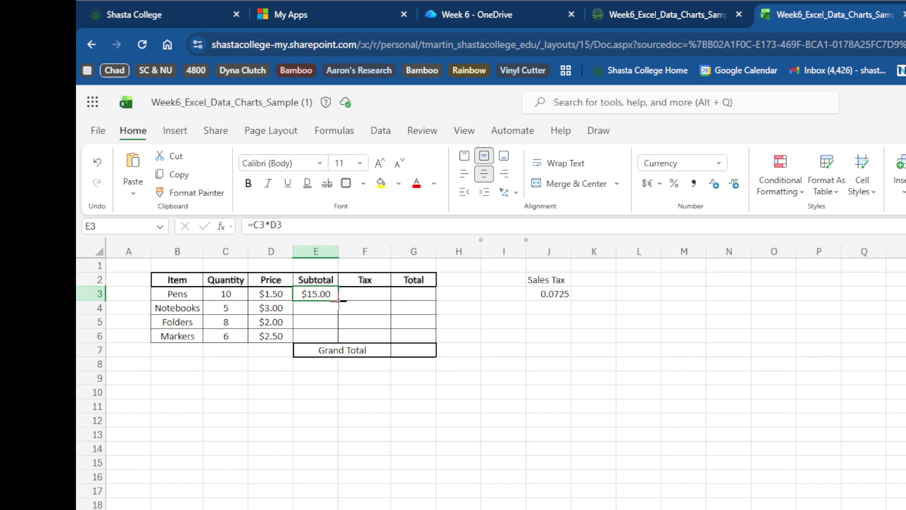
{"action": "left_click_drag", "start_coordinate": [339, 300], "coordinate": [337, 332]}
{"action": "left_click", "coordinate": [312, 308]}
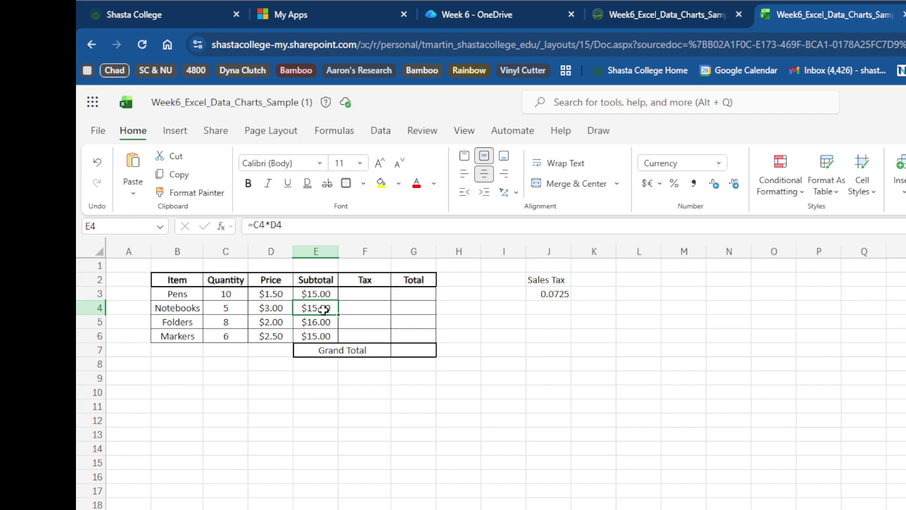
{"action": "left_click", "coordinate": [308, 323]}
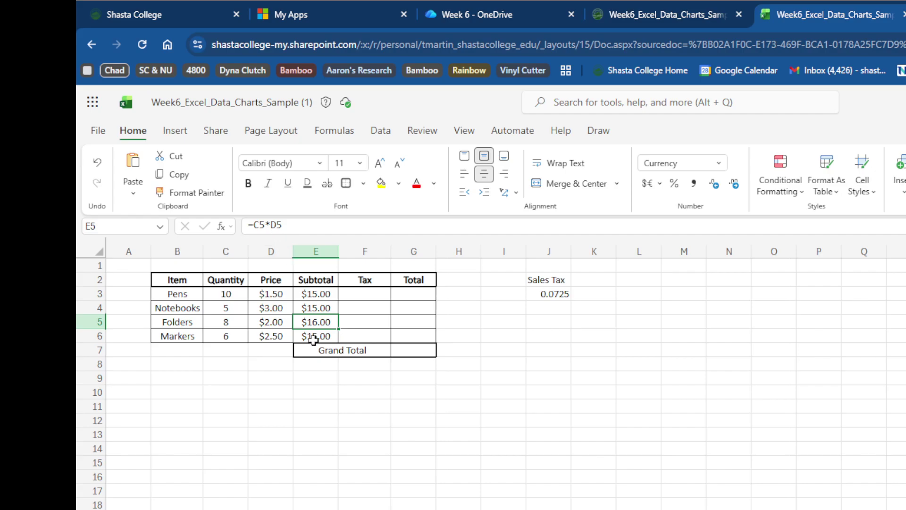
{"action": "left_click", "coordinate": [314, 338]}
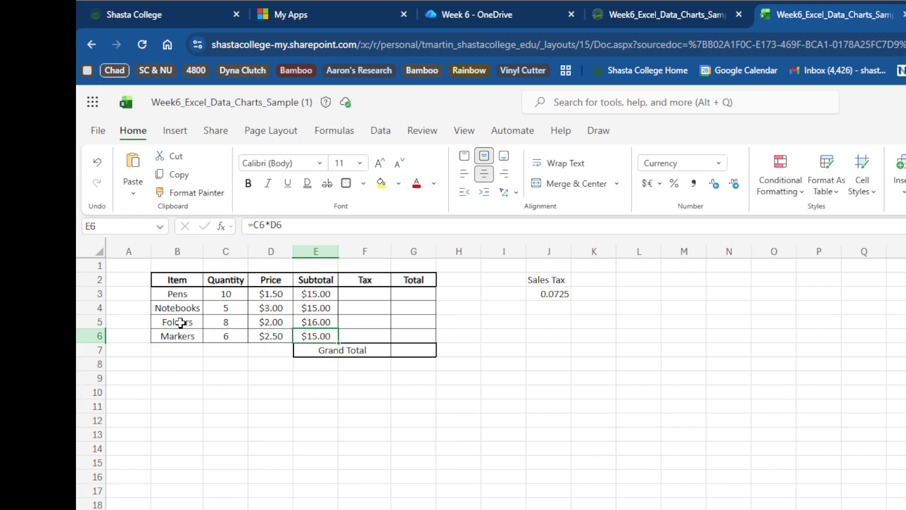
- Change the Pens quantity in C3 to 12 and the Notebooks quantity in C4 to 20
{"action": "left_click", "coordinate": [226, 293]}
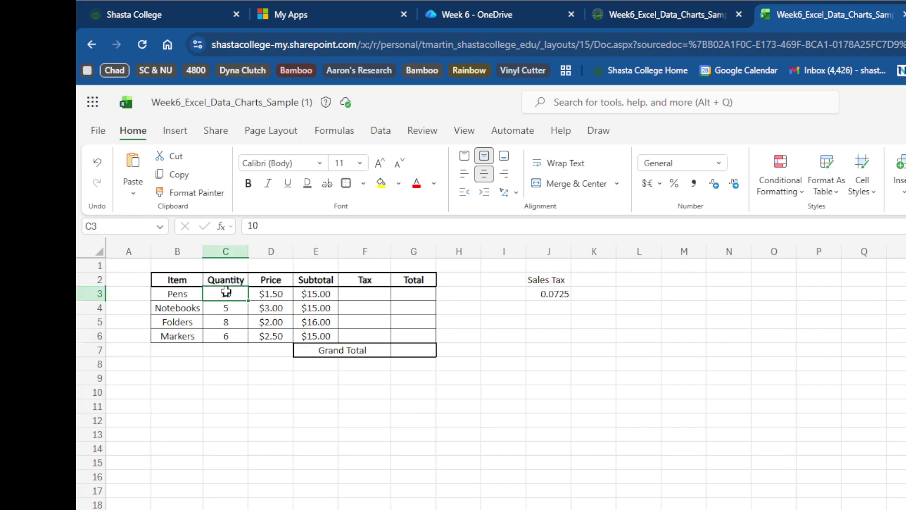
{"action": "type", "text": "12"}
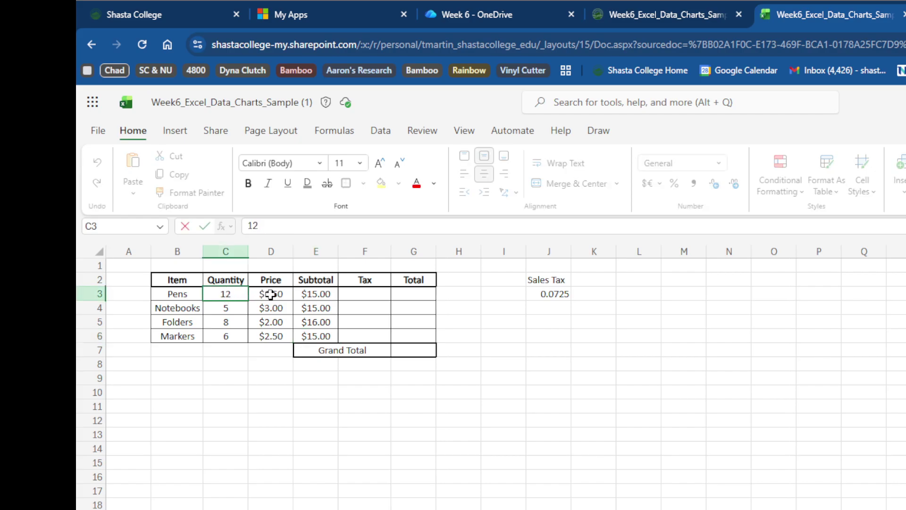
{"action": "left_click", "coordinate": [261, 420]}
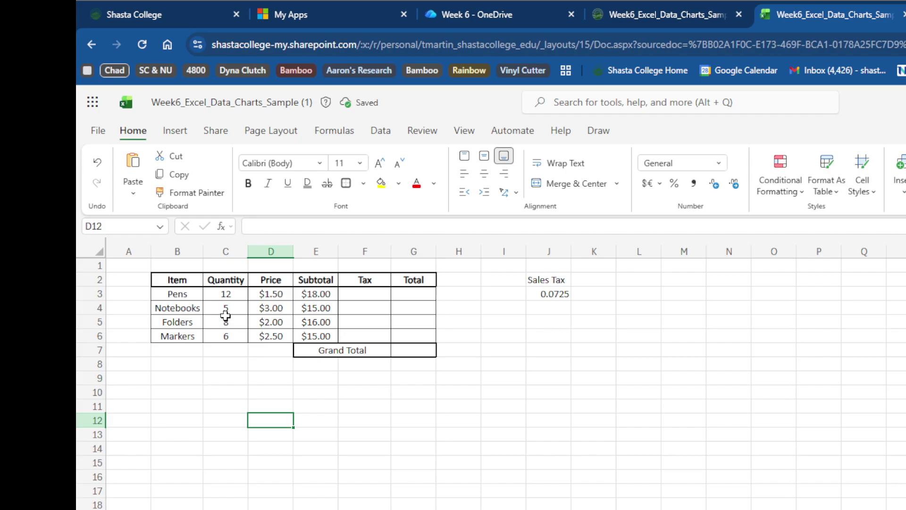
{"action": "left_click", "coordinate": [227, 307]}
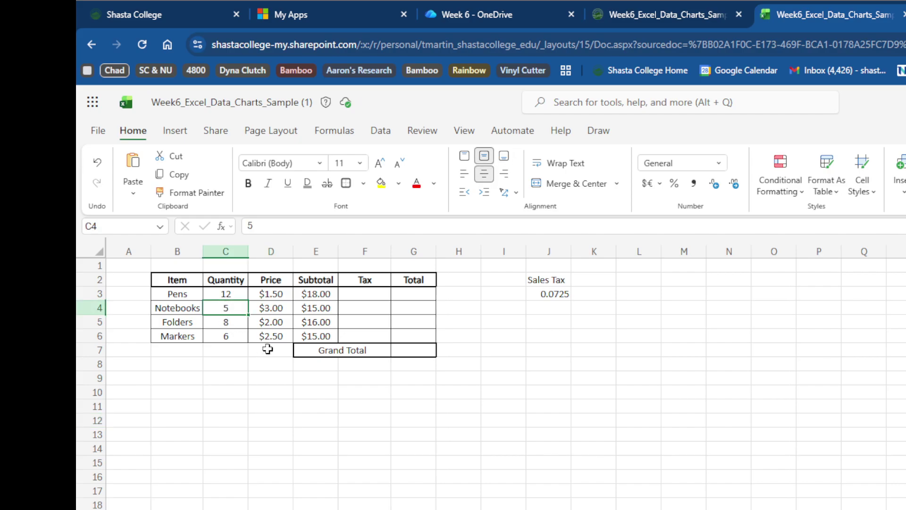
{"action": "type", "text": "20"}
{"action": "left_click", "coordinate": [260, 419]}
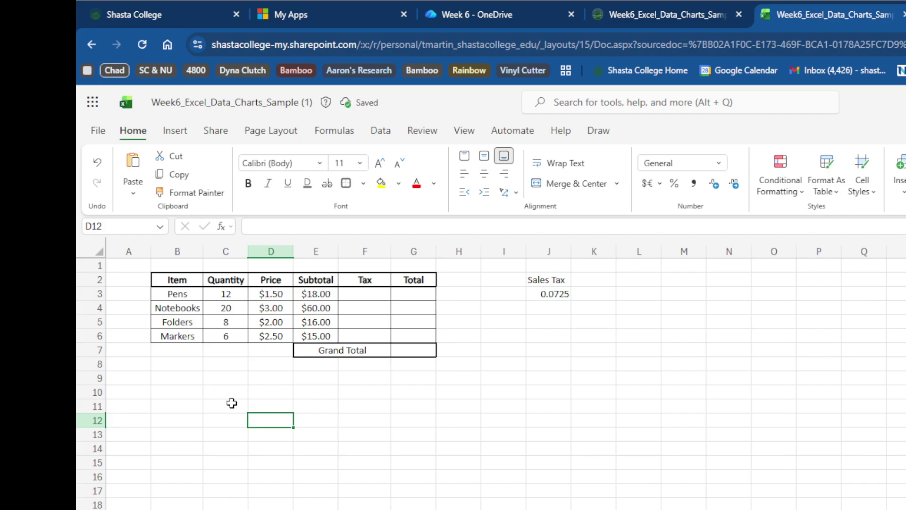
- Change the Markers quantity in C6 to 30
{"action": "left_click", "coordinate": [229, 322]}
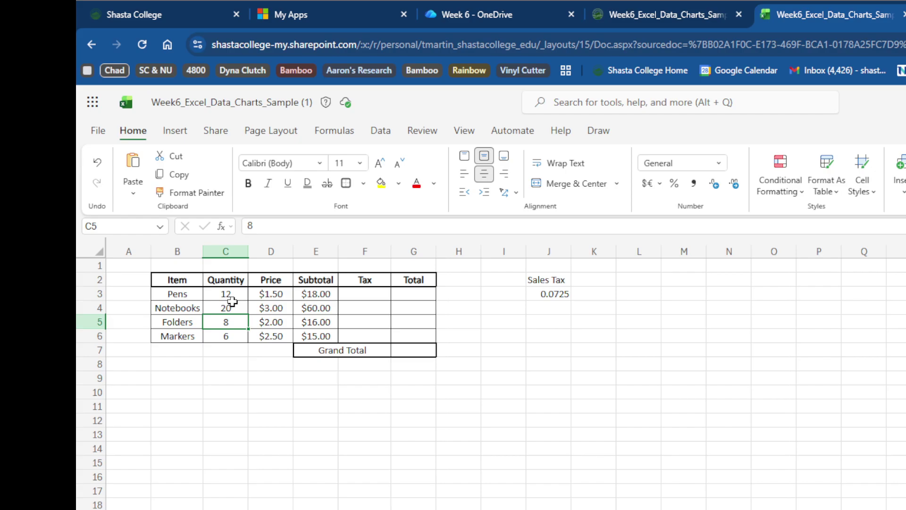
{"action": "left_click", "coordinate": [226, 337]}
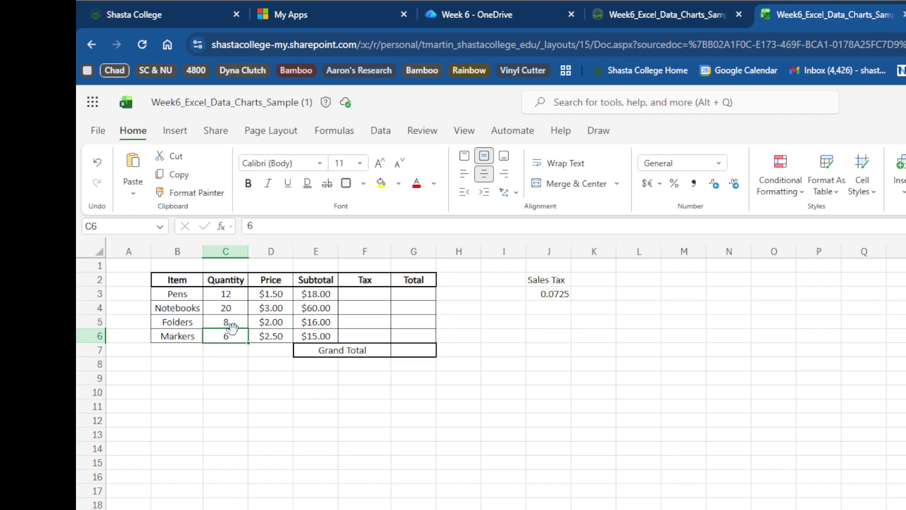
{"action": "type", "text": "30"}
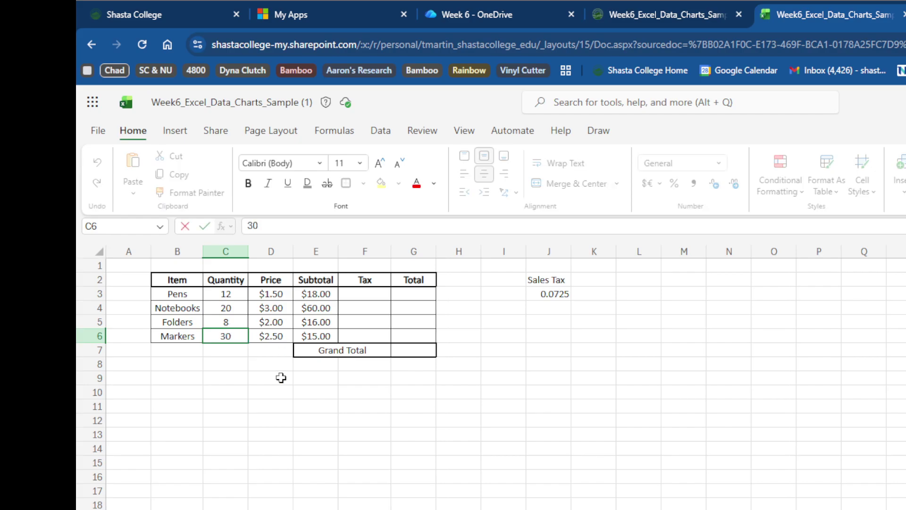
{"action": "left_click", "coordinate": [264, 439]}
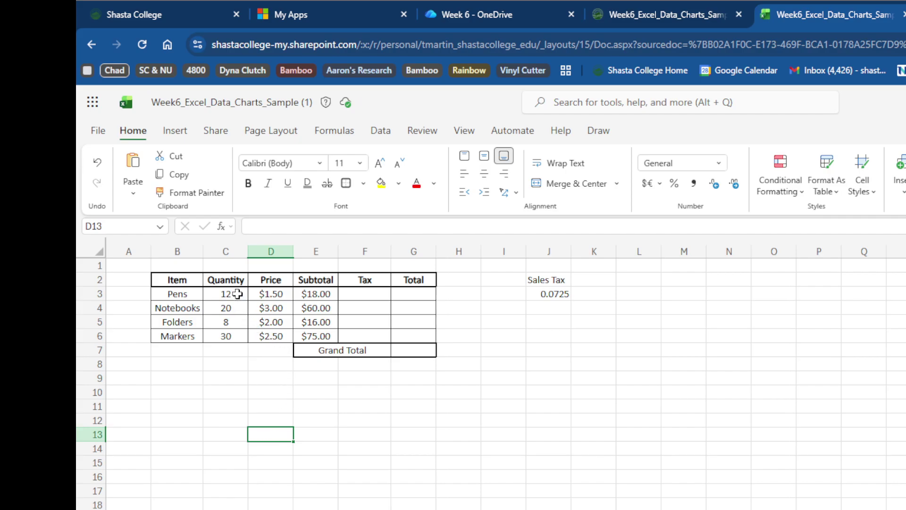
{"action": "left_click_drag", "start_coordinate": [226, 322], "coordinate": [216, 374]}
{"action": "left_click_drag", "start_coordinate": [402, 433], "coordinate": [419, 444]}
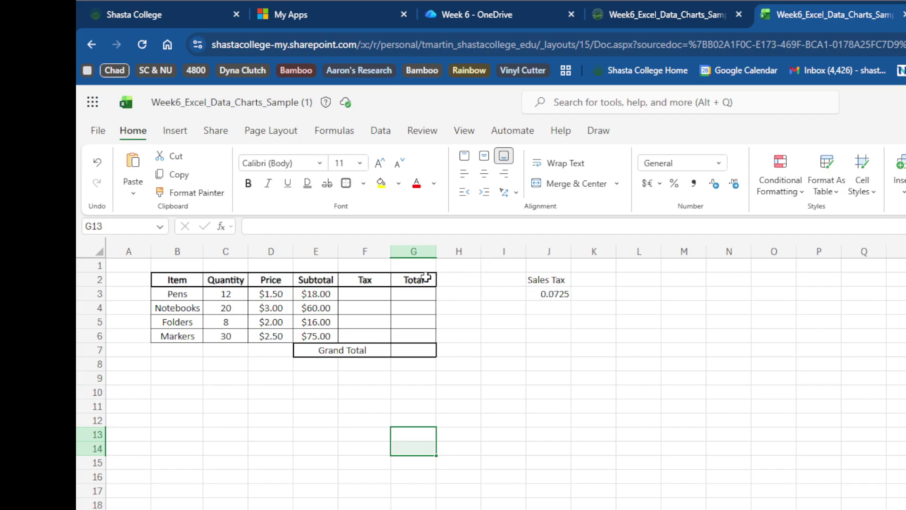
- Enter the Pens tax in cell F3 as the subtotal times the sales tax rate with the formula =E3*J3
{"action": "left_click", "coordinate": [366, 293]}
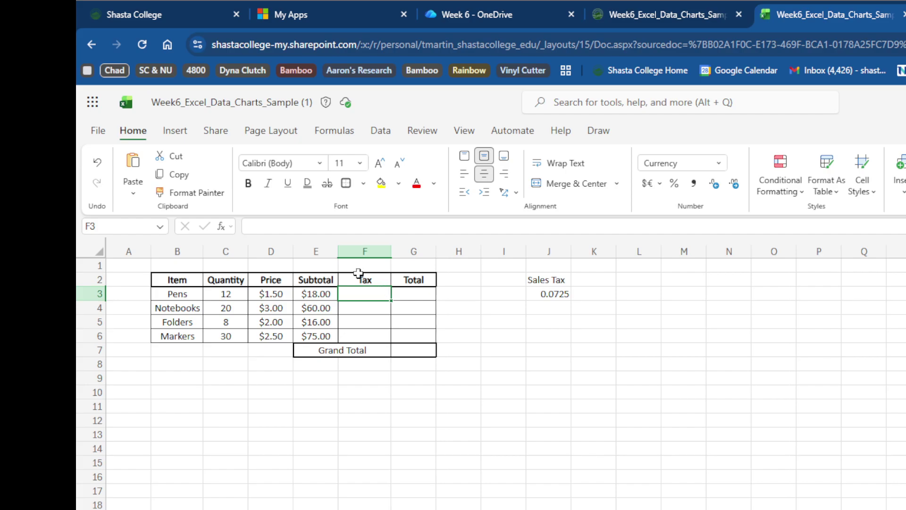
{"action": "type", "text": "="}
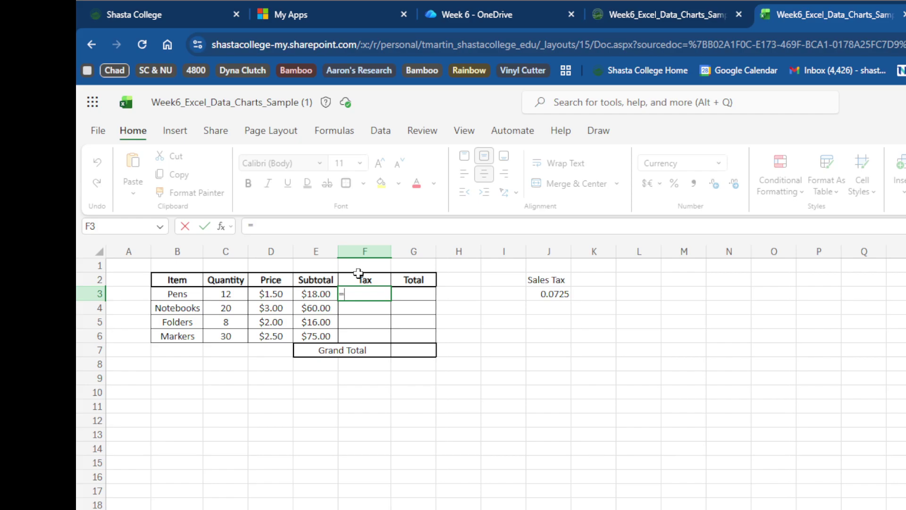
{"action": "left_click", "coordinate": [318, 293]}
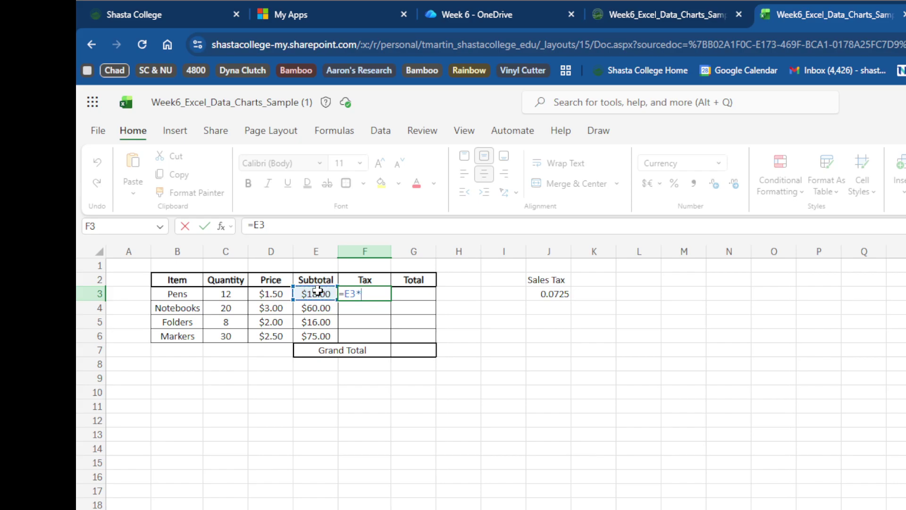
{"action": "type", "text": "*"}
{"action": "left_click", "coordinate": [556, 295]}
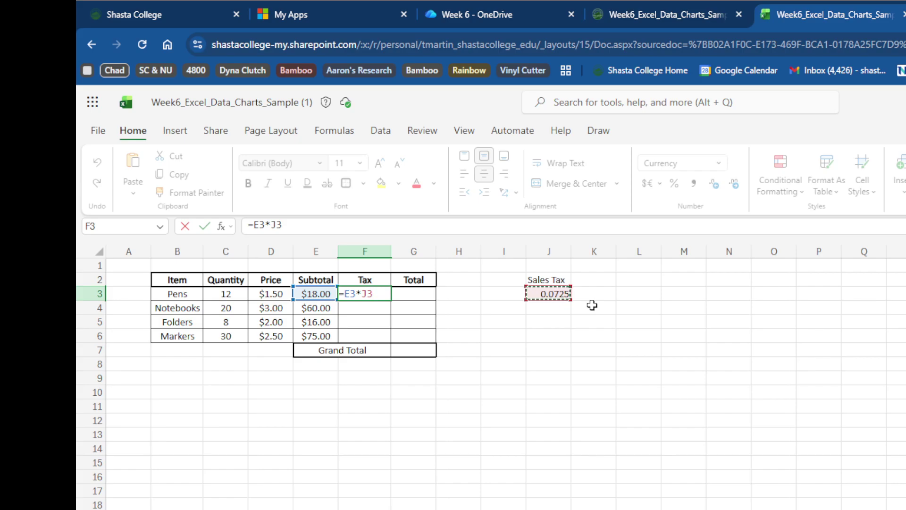
{"action": "key", "text": "Return"}
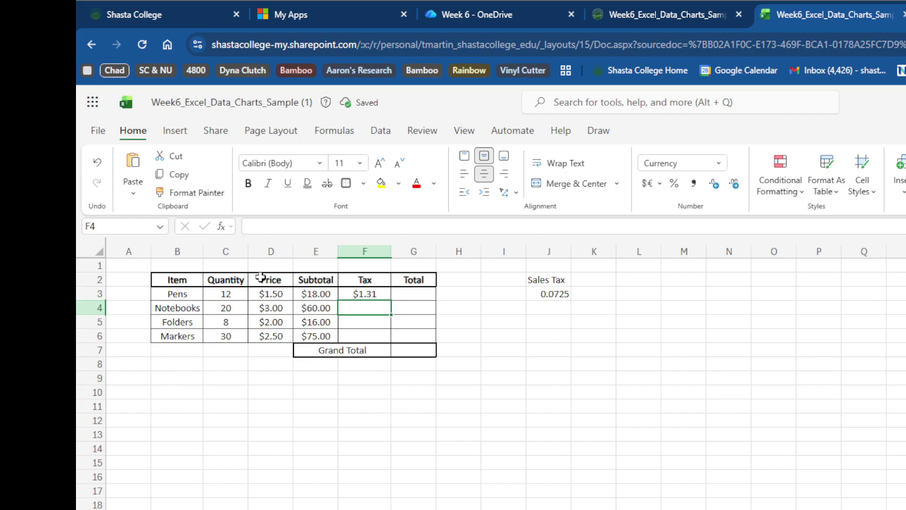
{"action": "left_click", "coordinate": [355, 294]}
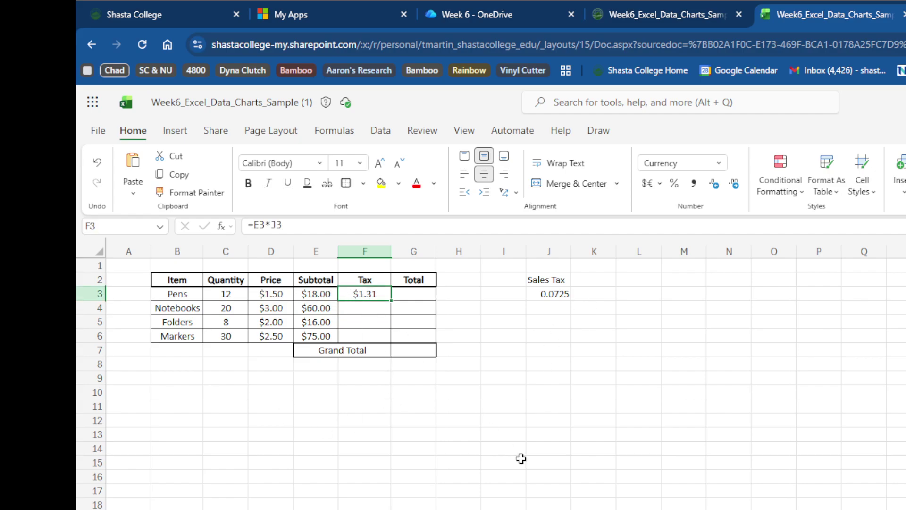
{"action": "left_click", "coordinate": [555, 495]}
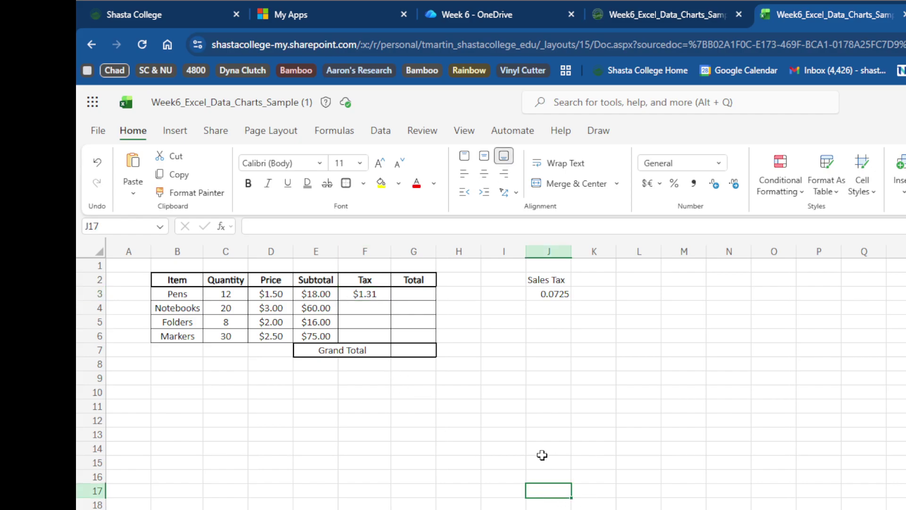
- Fill the tax formula from F3 down through F6 and compare the copied formula in F4 with the one in F3
{"action": "left_click", "coordinate": [373, 295]}
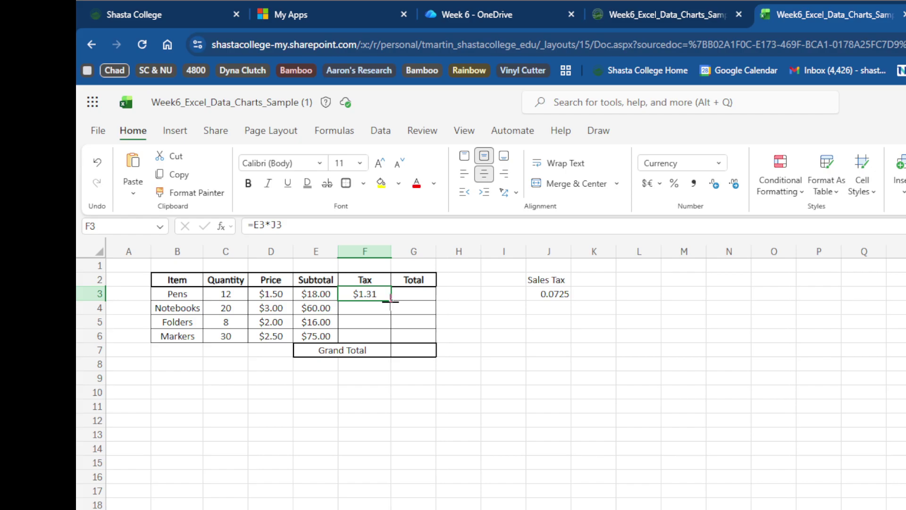
{"action": "left_click_drag", "start_coordinate": [393, 301], "coordinate": [387, 330]}
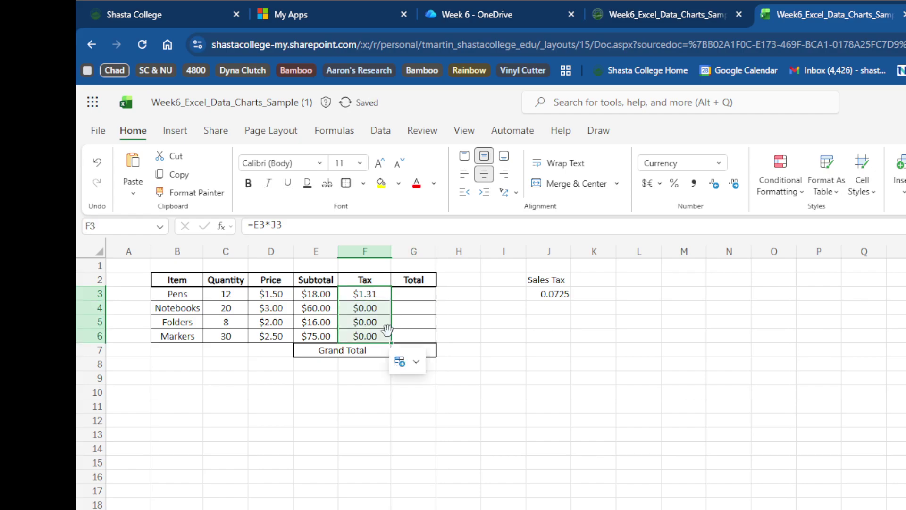
{"action": "left_click", "coordinate": [485, 505]}
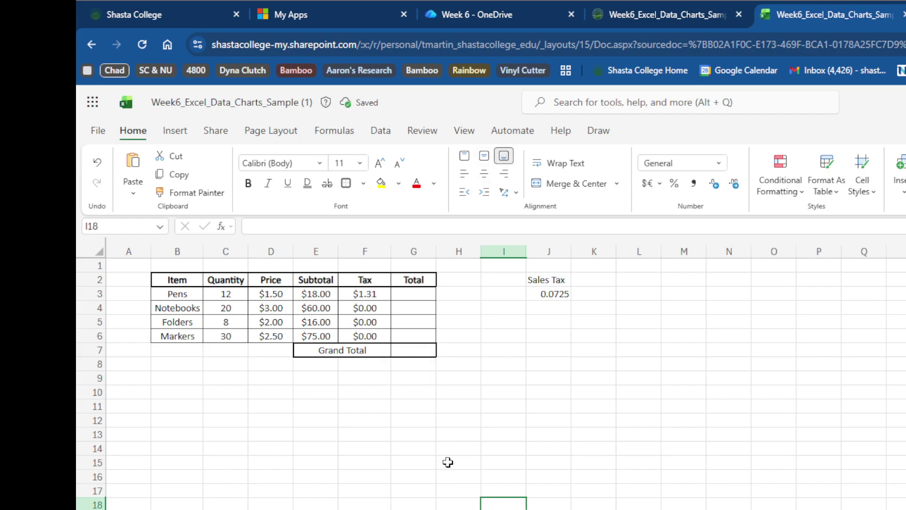
{"action": "left_click", "coordinate": [365, 310]}
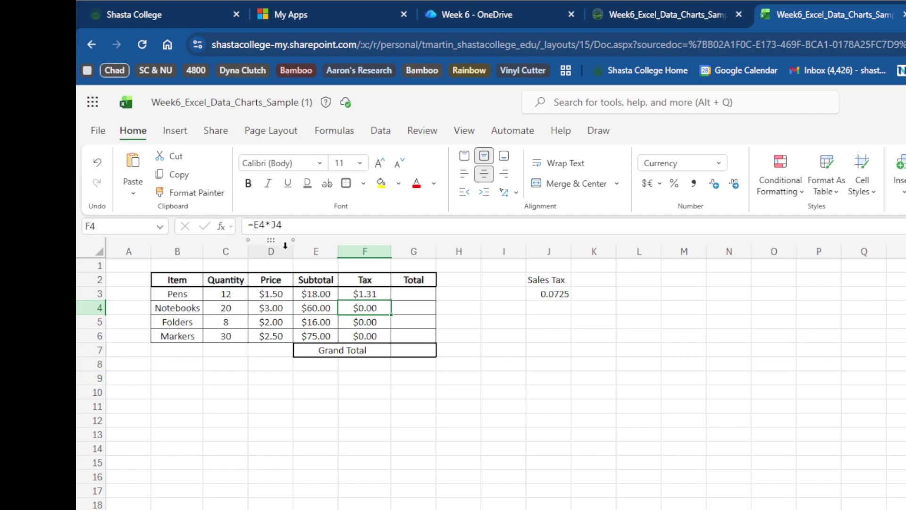
{"action": "left_click", "coordinate": [374, 293]}
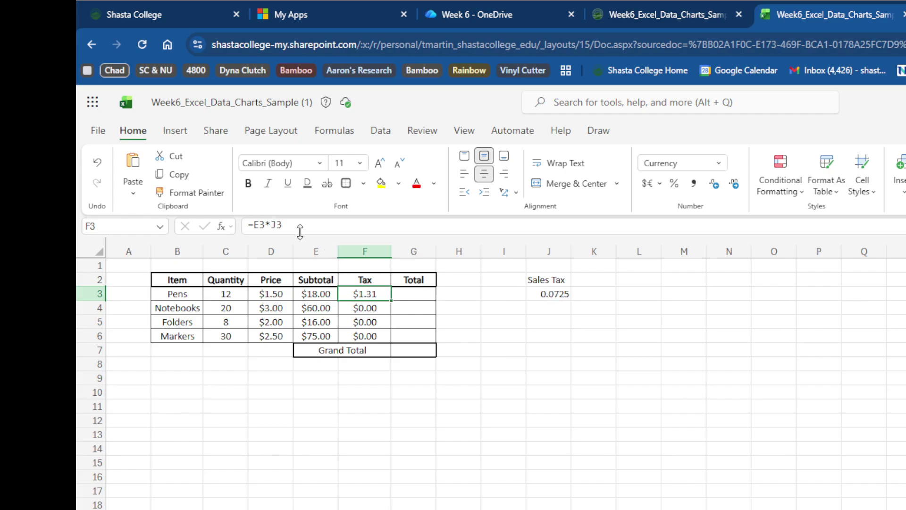
{"action": "left_click", "coordinate": [364, 311]}
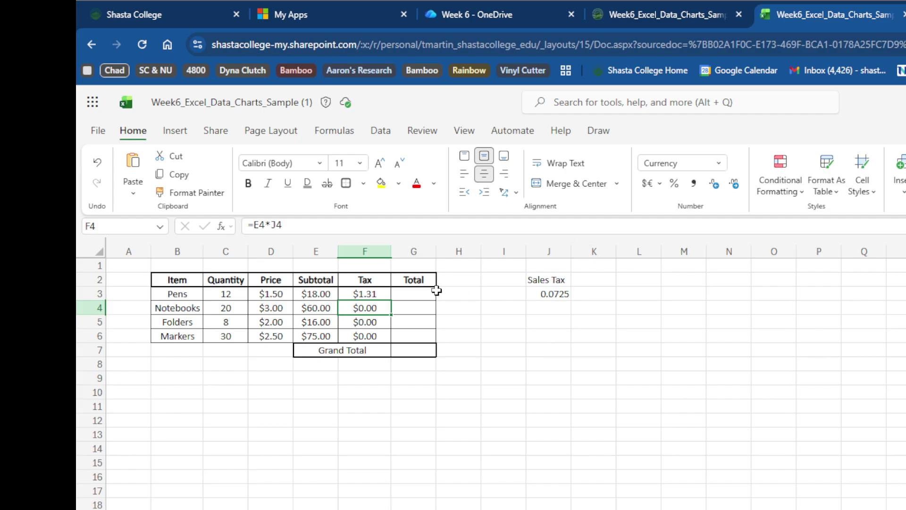
{"action": "left_click", "coordinate": [375, 298]}
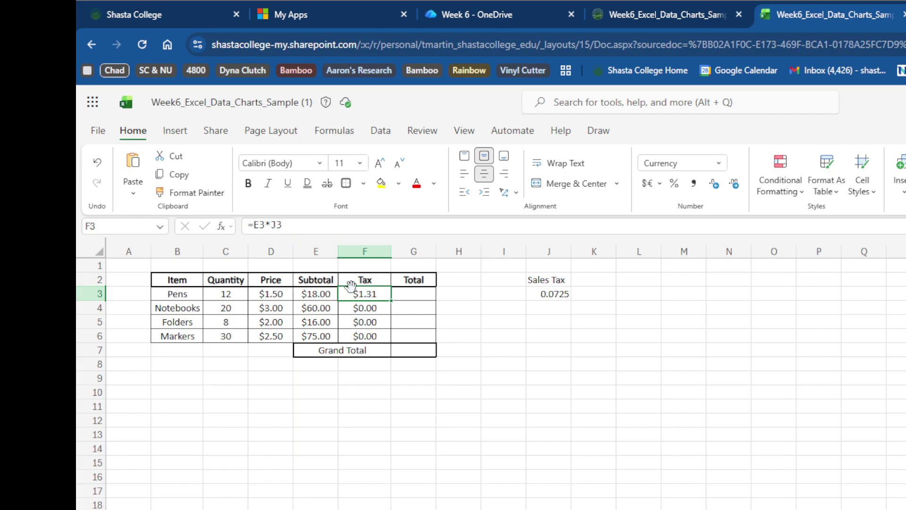
- Make the sales tax reference absolute in the Pens tax formula in F3 so it reads =E3*$J$3
{"action": "mouse_move", "coordinate": [276, 225]}
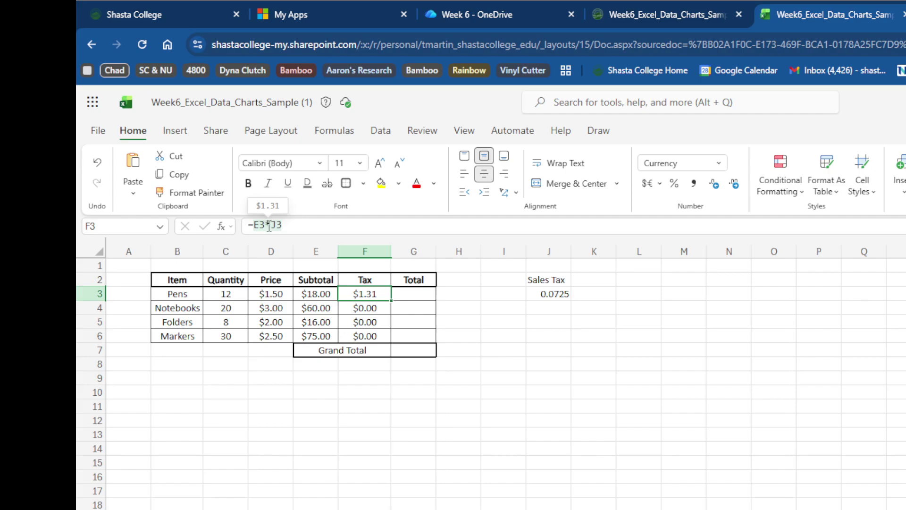
{"action": "left_click", "coordinate": [273, 226]}
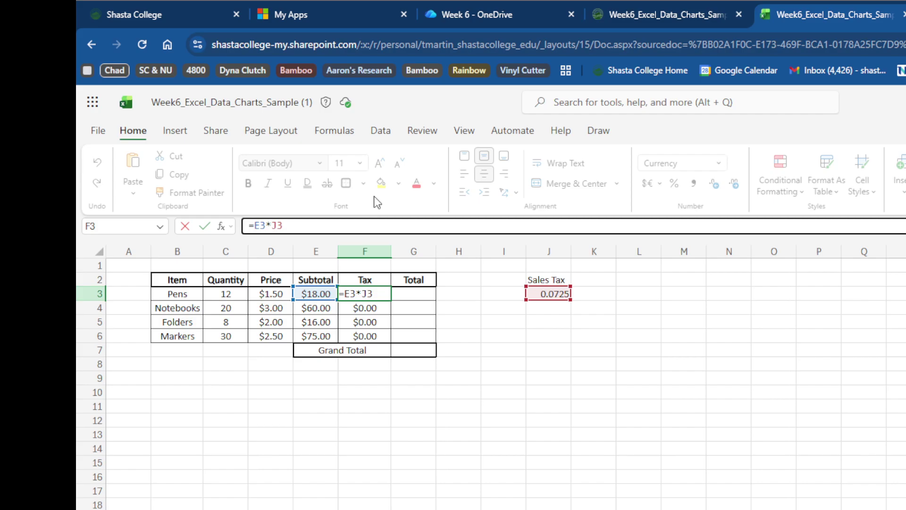
{"action": "type", "text": "$"}
{"action": "type", "text": "$"}
{"action": "key", "text": "Return"}
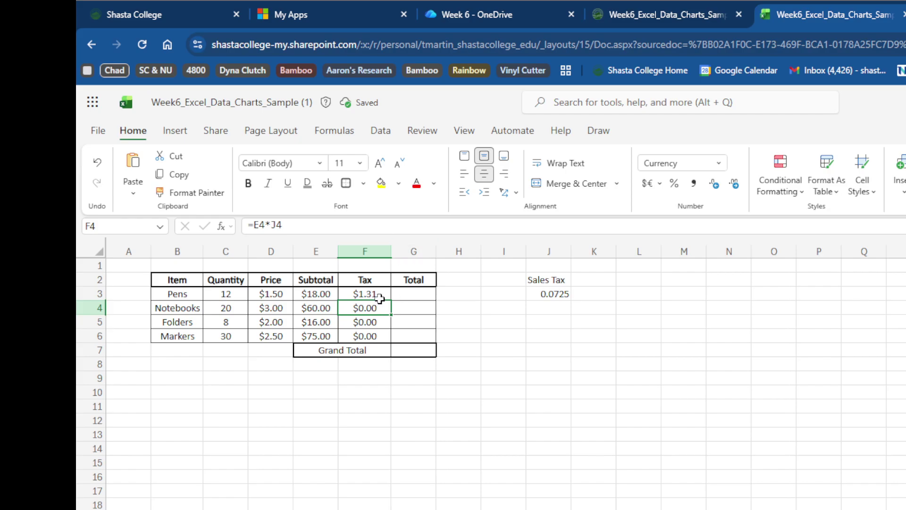
{"action": "left_click", "coordinate": [375, 295]}
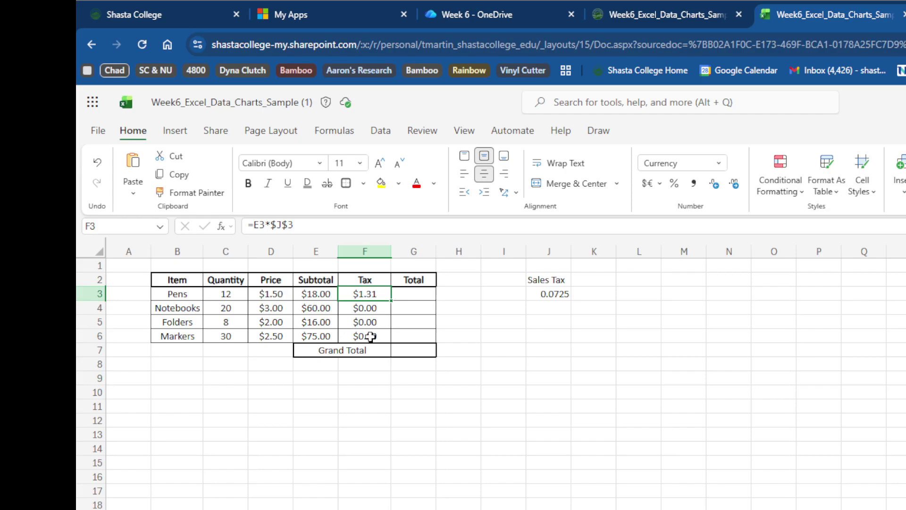
{"action": "mouse_move", "coordinate": [255, 229]}
{"action": "left_click", "coordinate": [551, 337]}
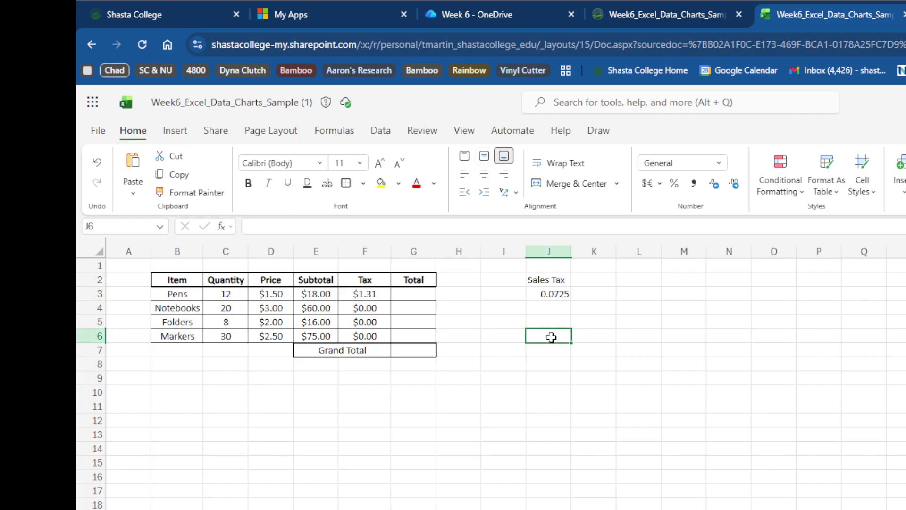
{"action": "left_click", "coordinate": [551, 309]}
{"action": "left_click", "coordinate": [550, 323]}
{"action": "left_click", "coordinate": [547, 350]}
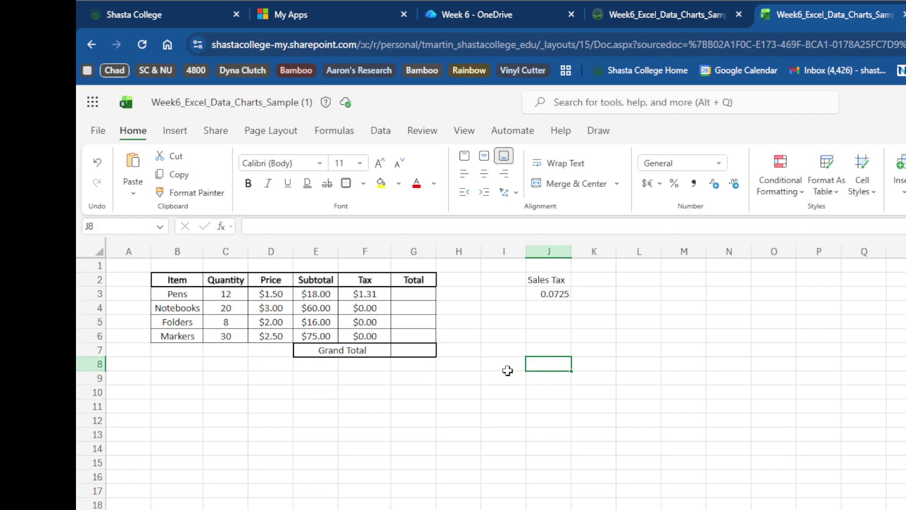
- Fill the tax formula with the absolute reference from F3 down through F6 and check the copied formula in F4
{"action": "left_click", "coordinate": [361, 293]}
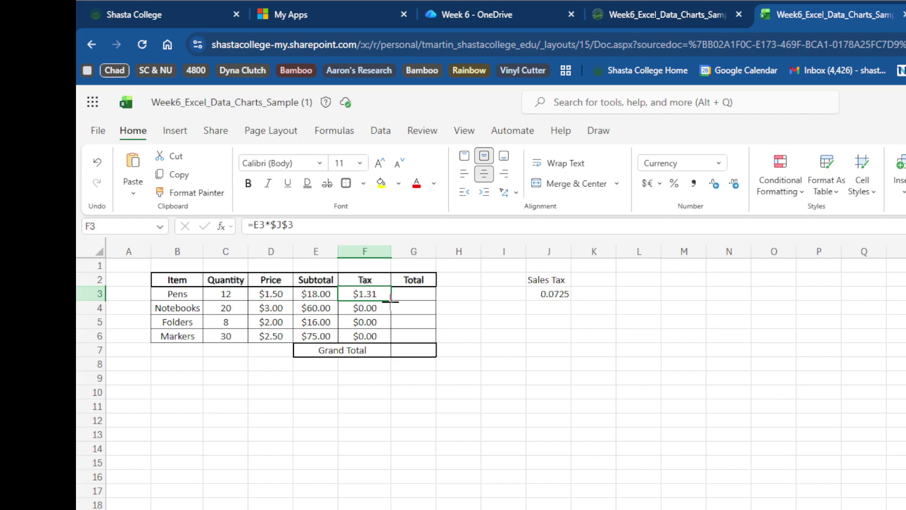
{"action": "left_click_drag", "start_coordinate": [391, 299], "coordinate": [387, 332]}
{"action": "left_click", "coordinate": [359, 433]}
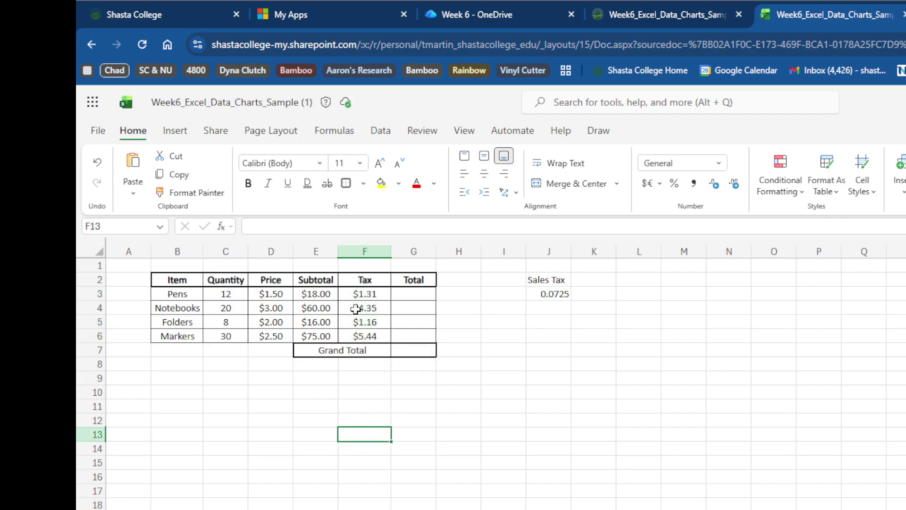
{"action": "left_click", "coordinate": [373, 305]}
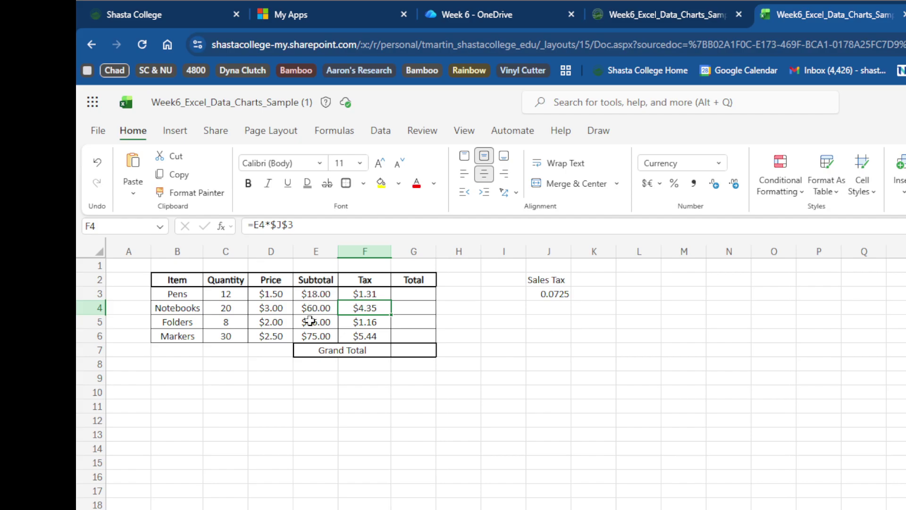
{"action": "left_click", "coordinate": [443, 427]}
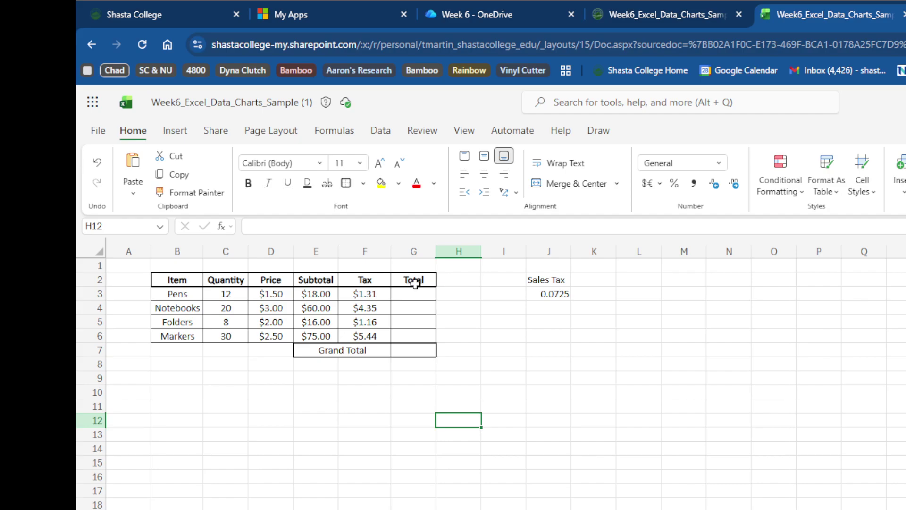
{"action": "left_click", "coordinate": [553, 292]}
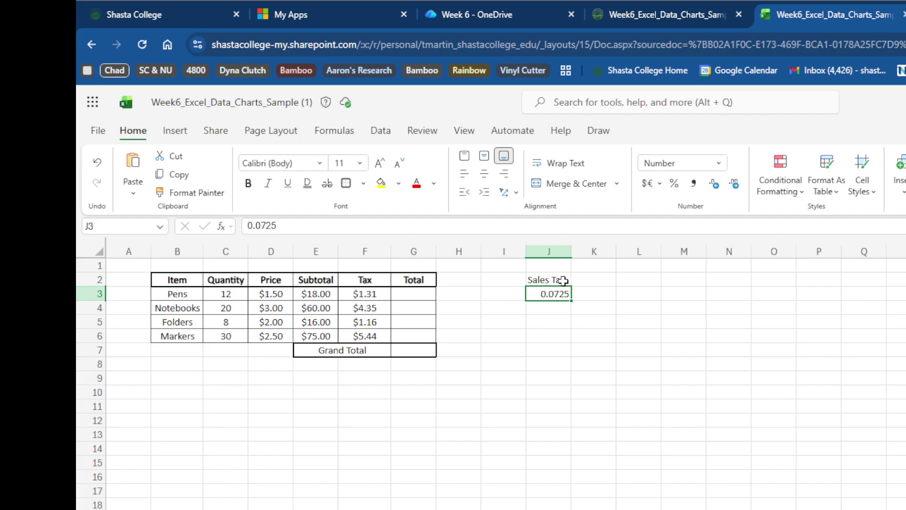
- Enter the Pens total in cell G3 as subtotal plus tax with the formula =E3+F3
{"action": "left_click", "coordinate": [412, 294]}
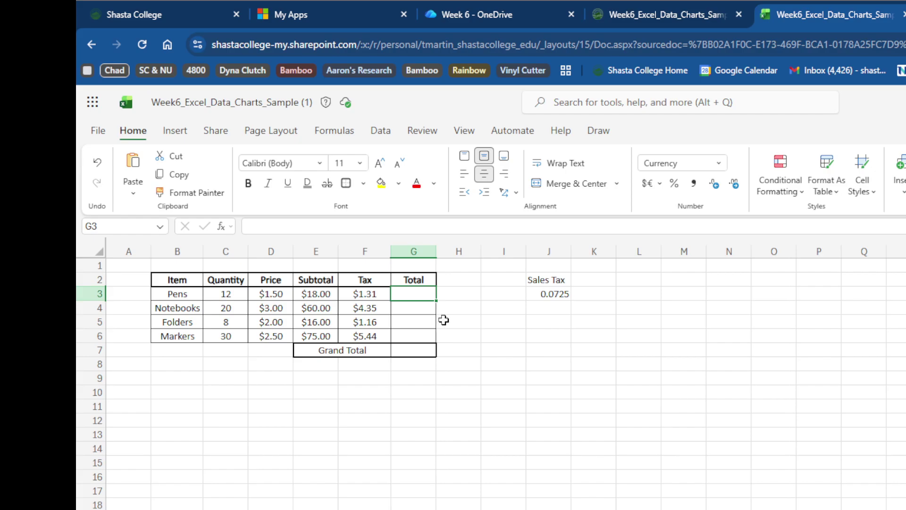
{"action": "type", "text": "="}
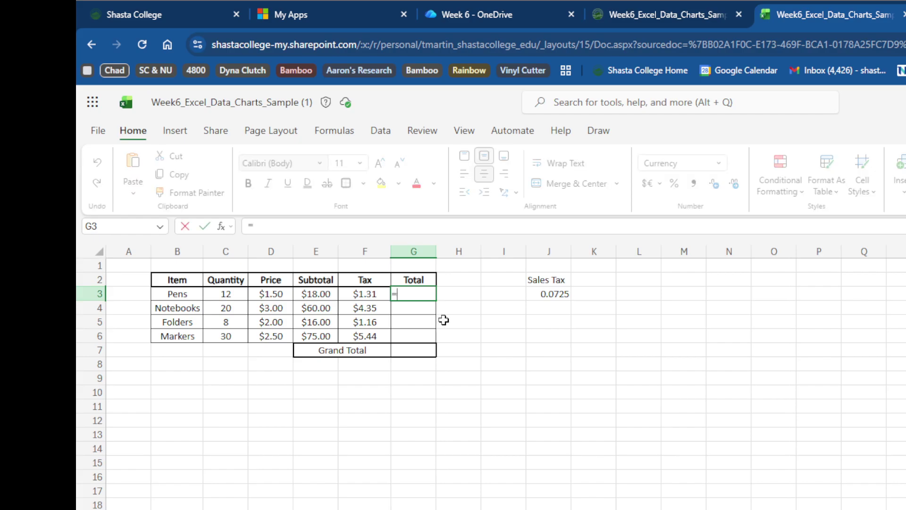
{"action": "left_click", "coordinate": [314, 294]}
{"action": "type", "text": "+"}
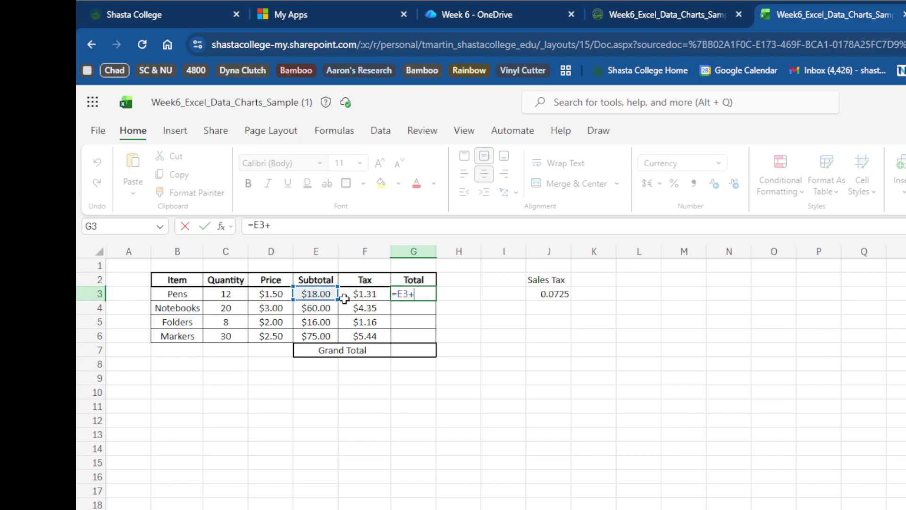
{"action": "left_click", "coordinate": [356, 292]}
{"action": "key", "text": "Return"}
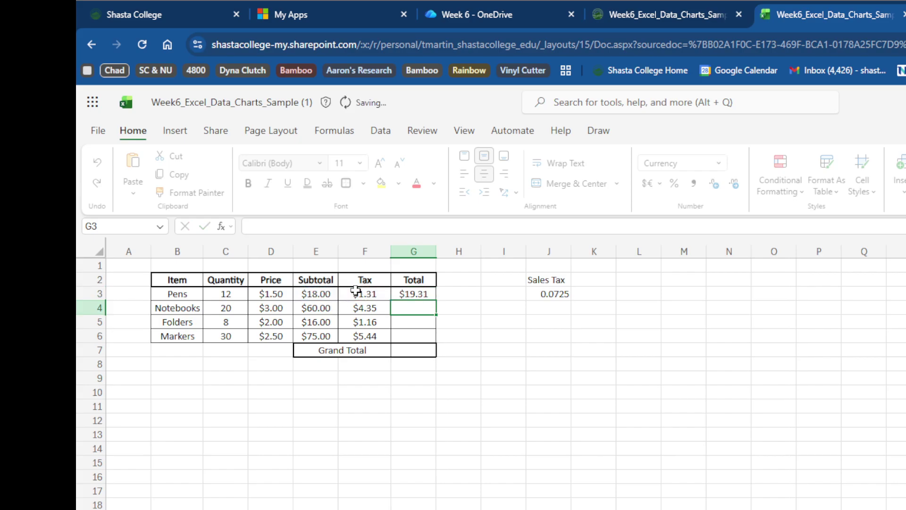
- Fill the total formula from G3 down through G6
{"action": "left_click", "coordinate": [414, 291]}
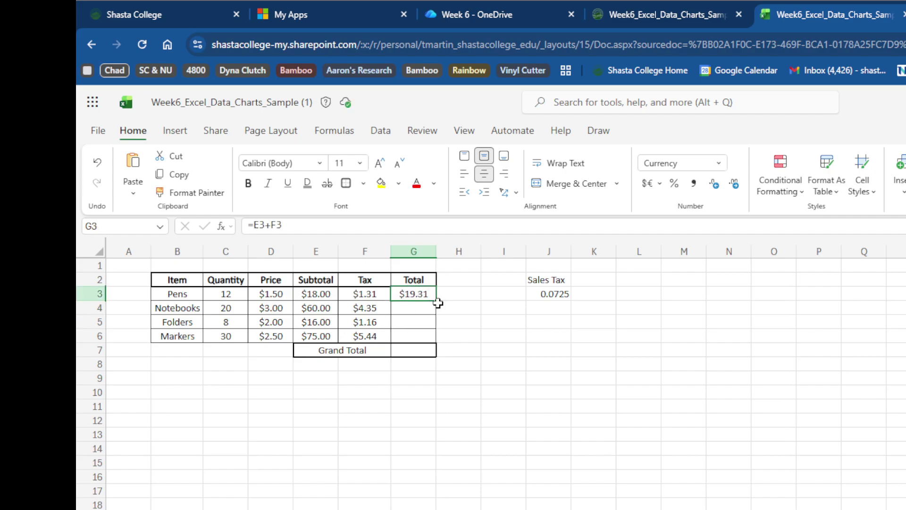
{"action": "left_click_drag", "start_coordinate": [436, 298], "coordinate": [435, 338]}
{"action": "left_click", "coordinate": [412, 464]}
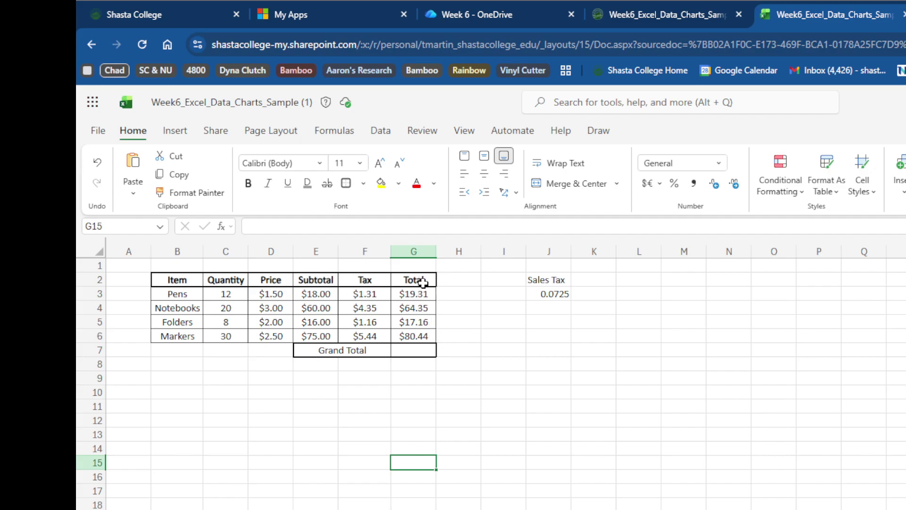
- Enter the grand total in cell G7 by accepting the suggested formula =SUM(G3:G6)
{"action": "left_click", "coordinate": [401, 351]}
{"action": "left_click", "coordinate": [498, 475]}
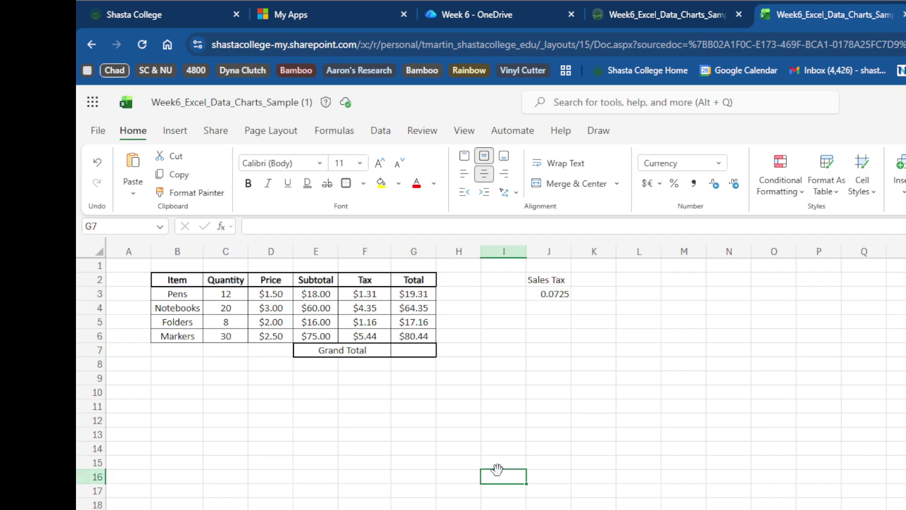
{"action": "left_click", "coordinate": [418, 350]}
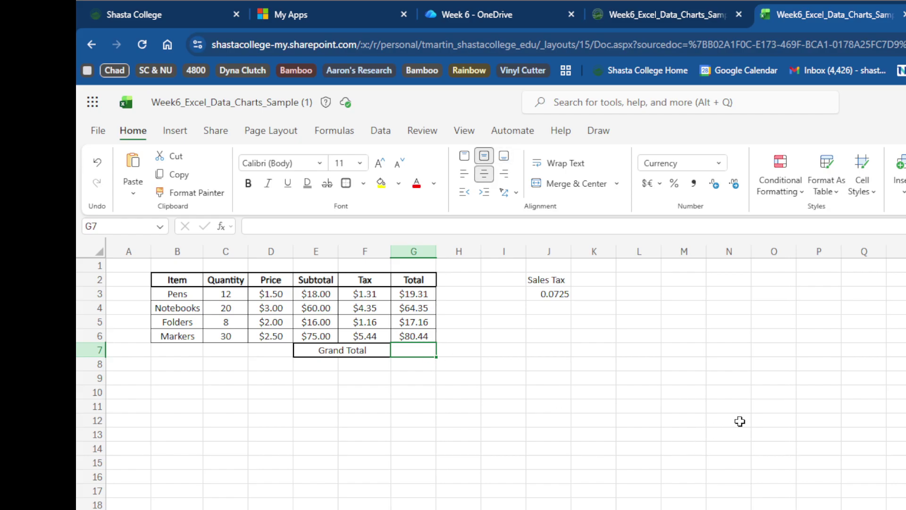
{"action": "type", "text": "="}
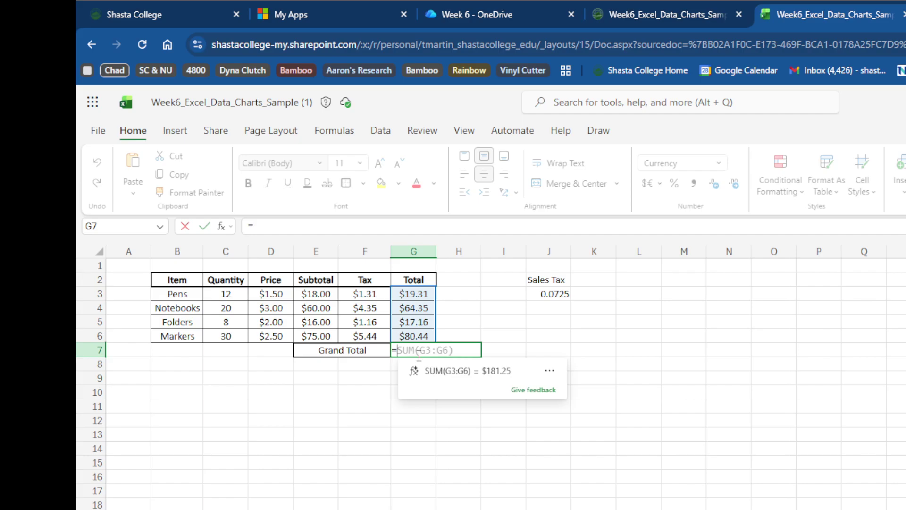
{"action": "left_click", "coordinate": [456, 371]}
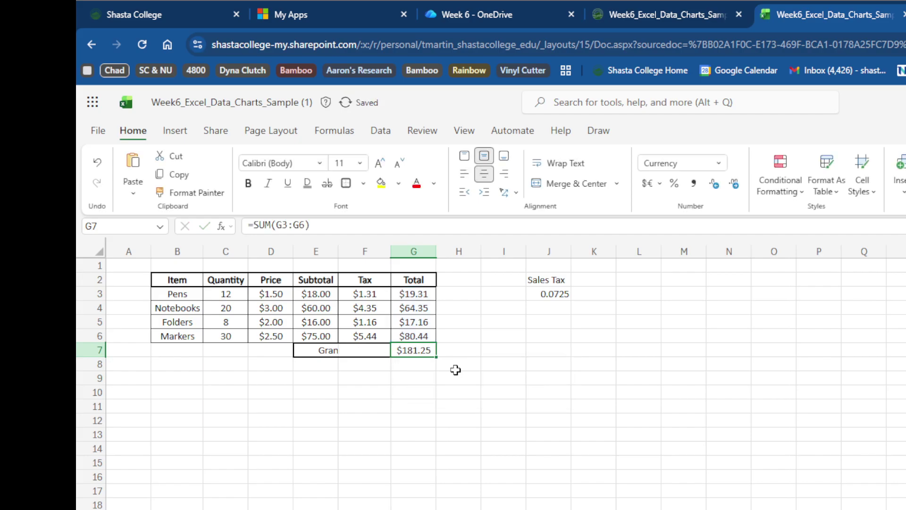
- Examine the grand total's SUM formula in G7 and the range of cells it adds, leaving the formula as it is
{"action": "left_click", "coordinate": [434, 408]}
{"action": "left_click", "coordinate": [423, 352]}
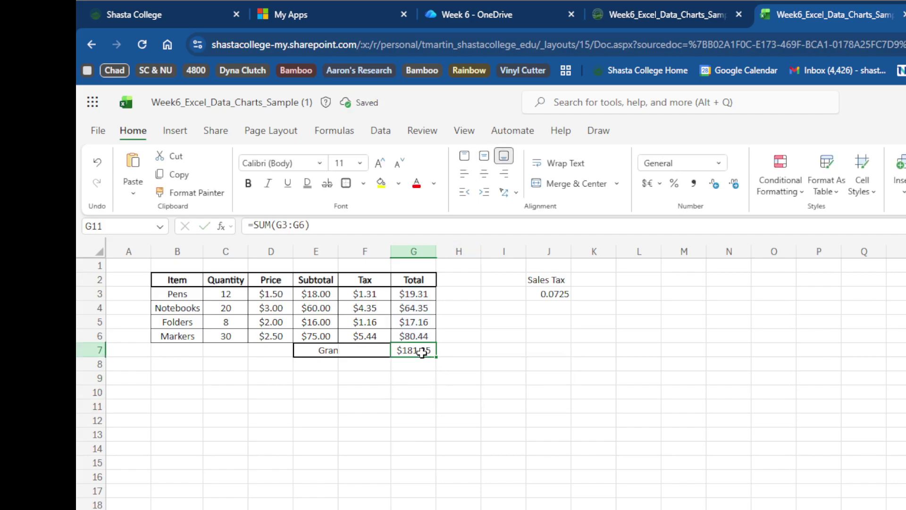
{"action": "left_click", "coordinate": [272, 226]}
{"action": "left_click", "coordinate": [640, 433]}
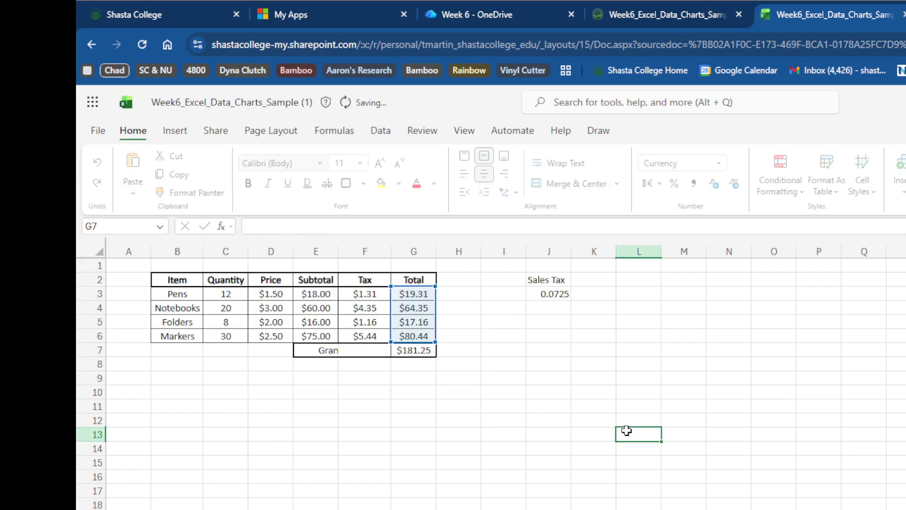
{"action": "left_click", "coordinate": [409, 351]}
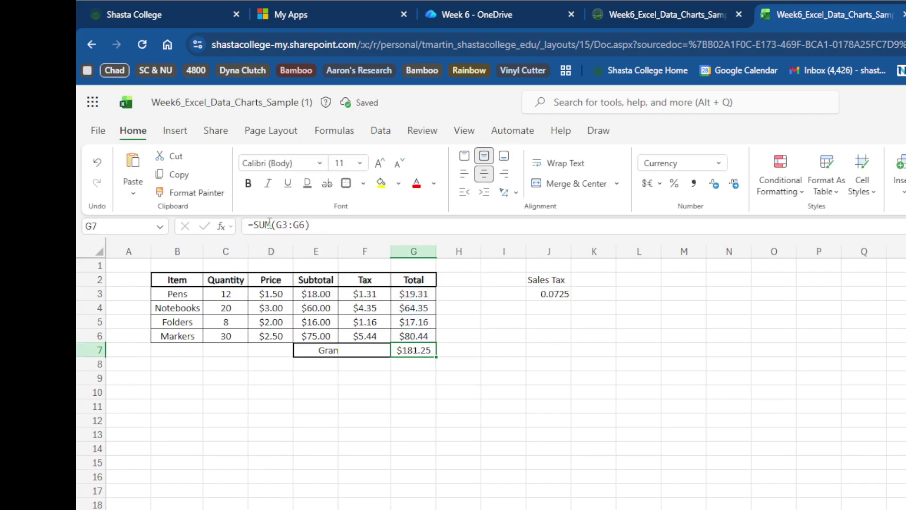
{"action": "left_click", "coordinate": [288, 227]}
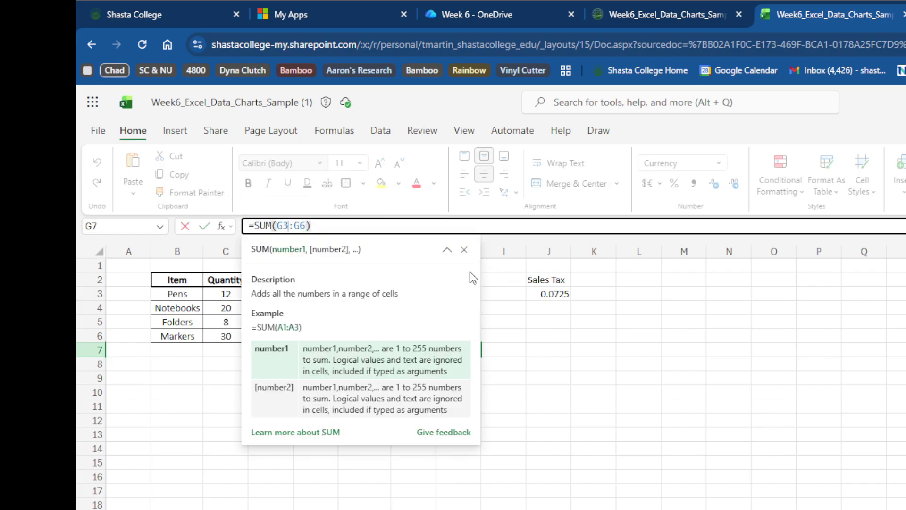
{"action": "left_click", "coordinate": [463, 250]}
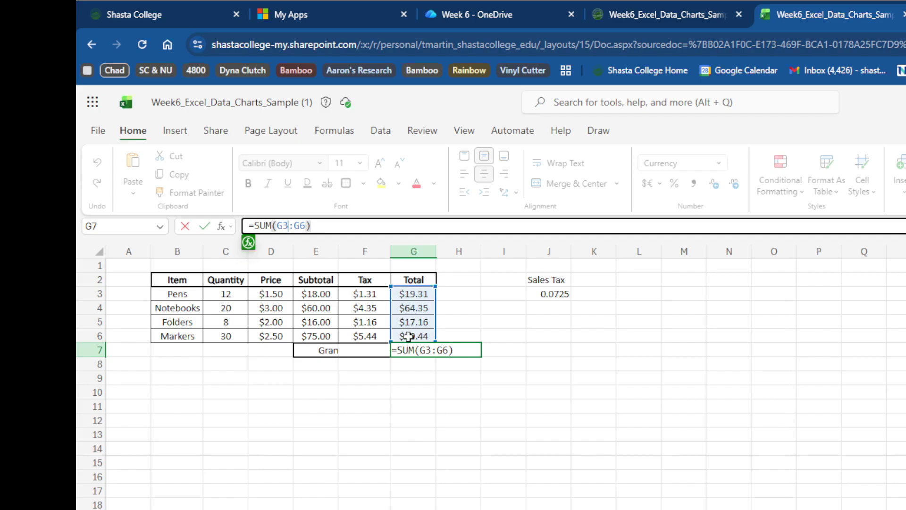
{"action": "left_click_drag", "start_coordinate": [431, 459], "coordinate": [122, 227]}
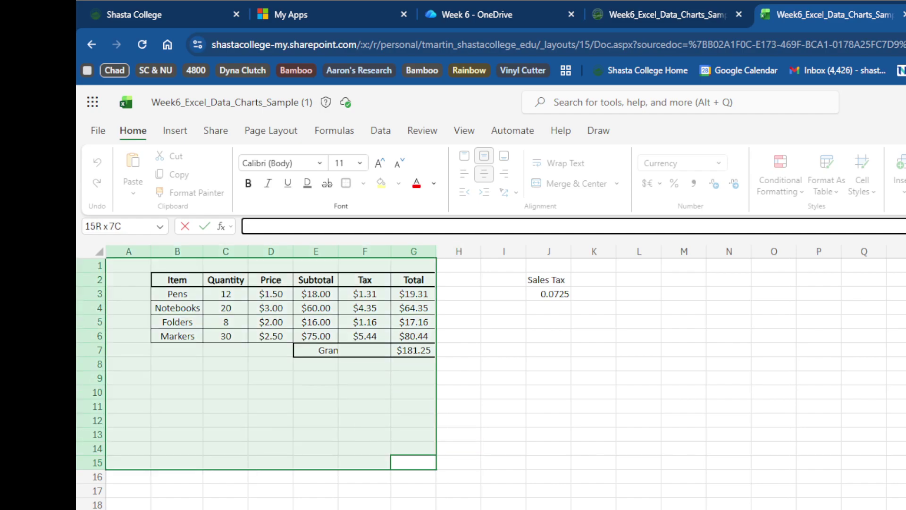
{"action": "left_click", "coordinate": [504, 508]}
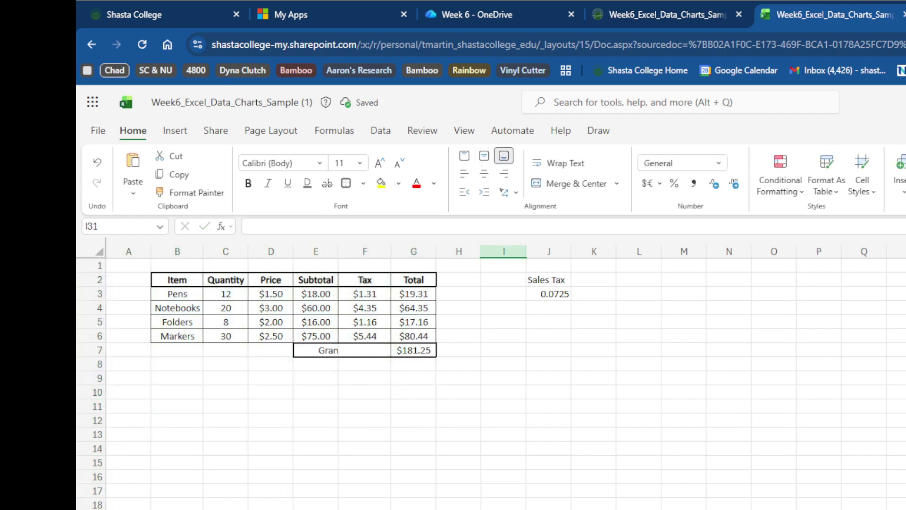